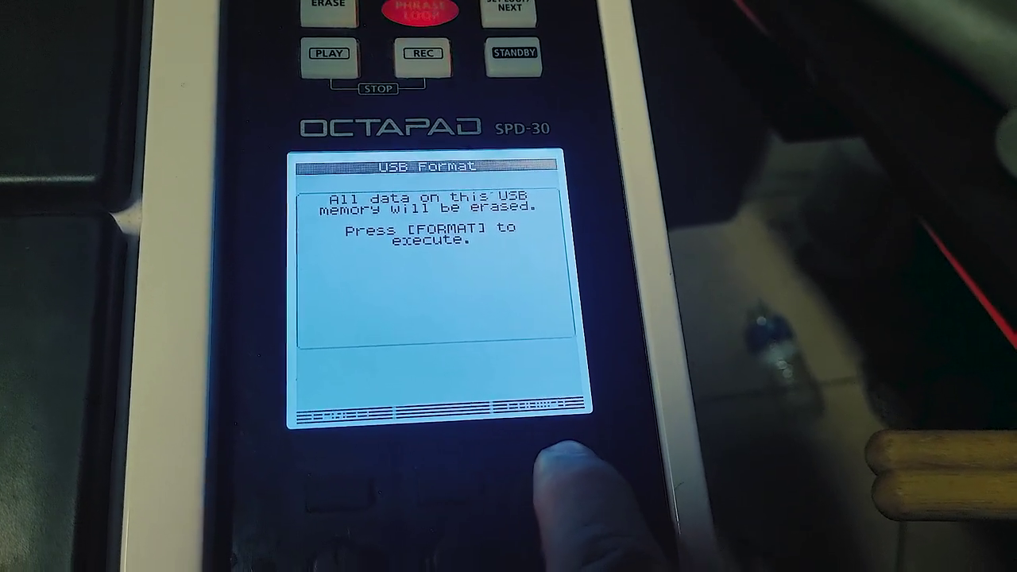
pyautogui.click(552, 469)
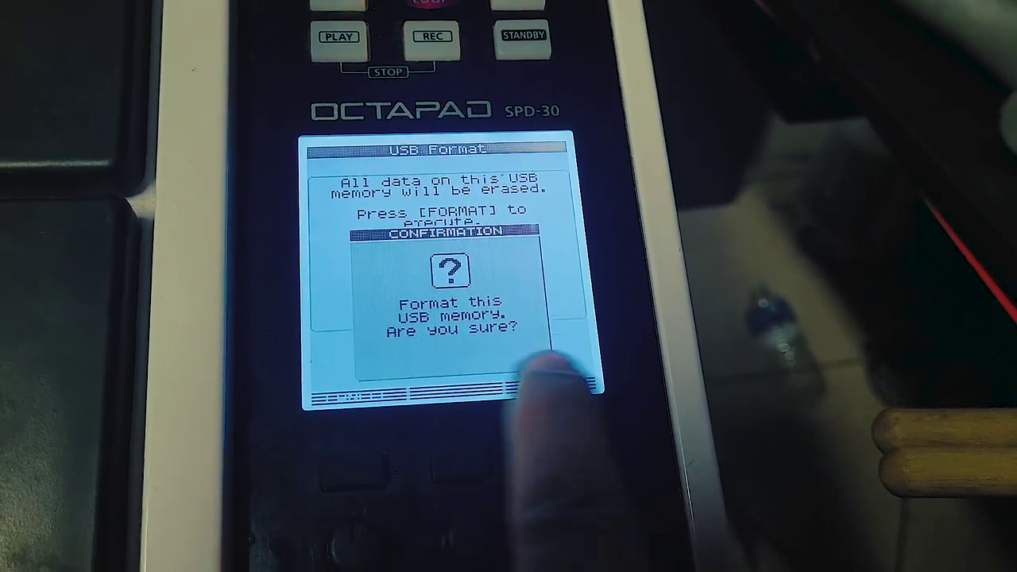
pyautogui.click(584, 469)
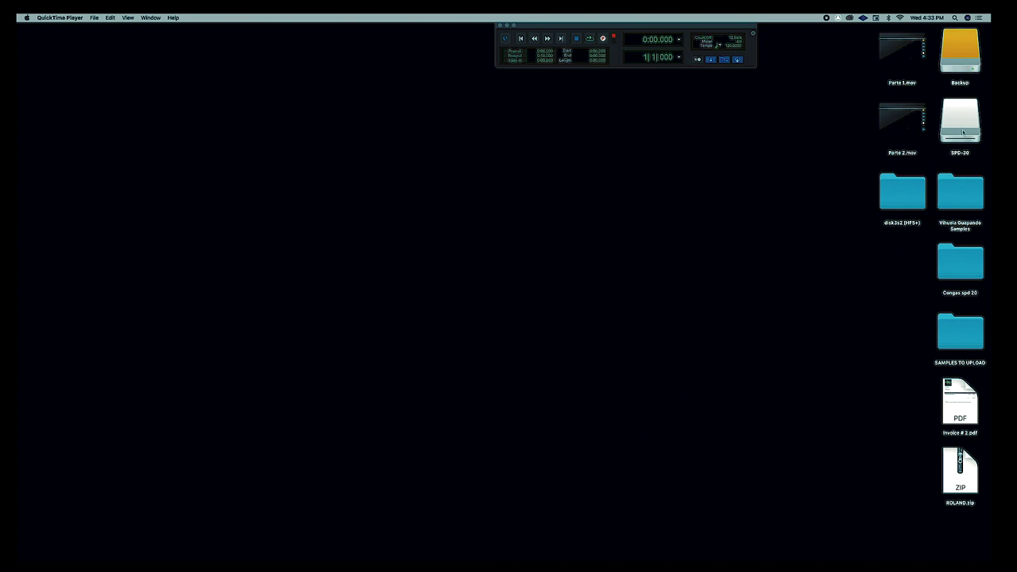
# Open the SPD-30 drive from the desktop and move and enlarge its window.
pyautogui.moveTo(963, 133); pyautogui.dragTo(715, 171)
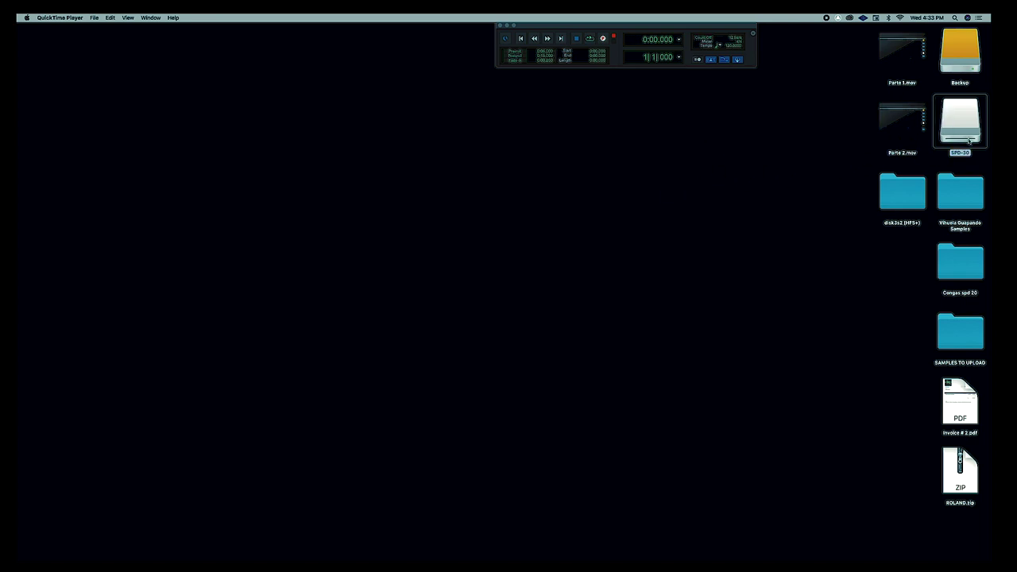
pyautogui.moveTo(969, 141); pyautogui.dragTo(635, 187)
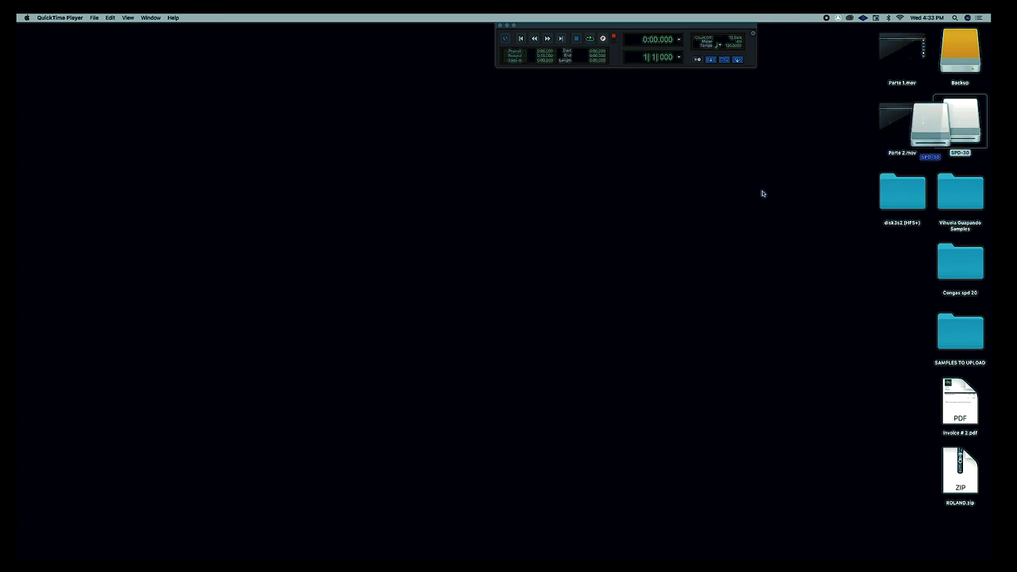
pyautogui.doubleClick(962, 136)
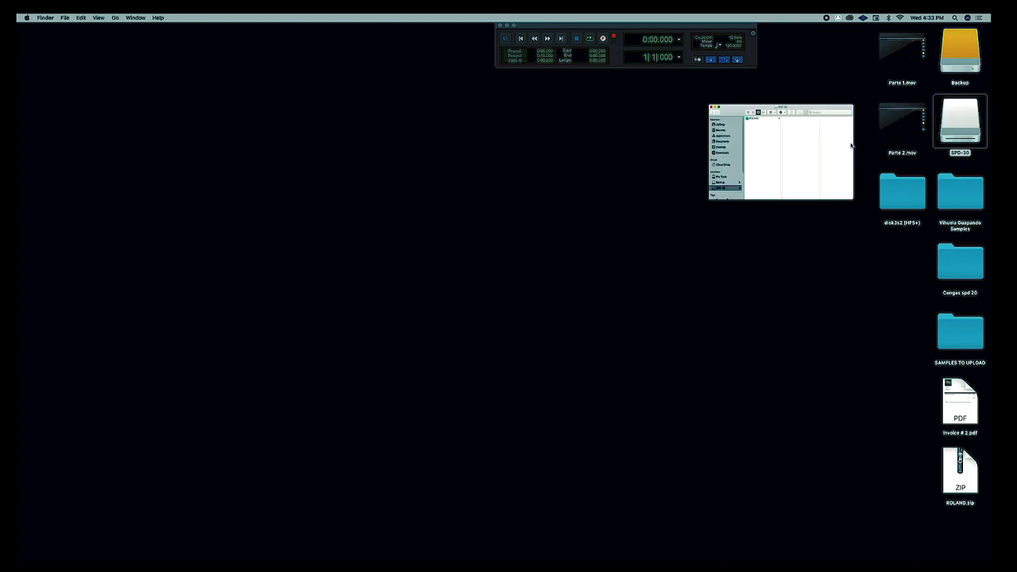
pyautogui.moveTo(457, 119); pyautogui.dragTo(320, 76)
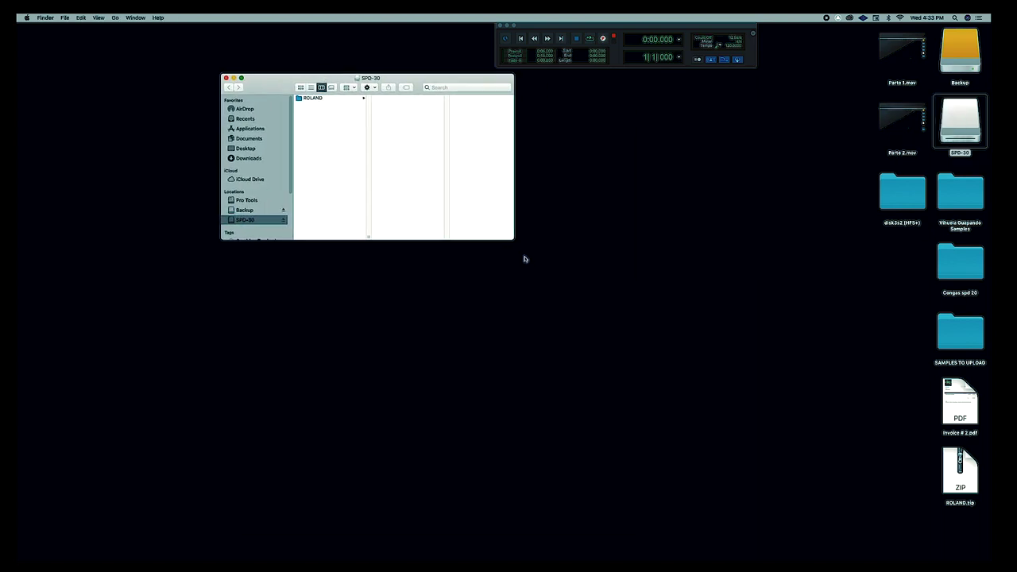
pyautogui.moveTo(513, 240); pyautogui.dragTo(608, 357)
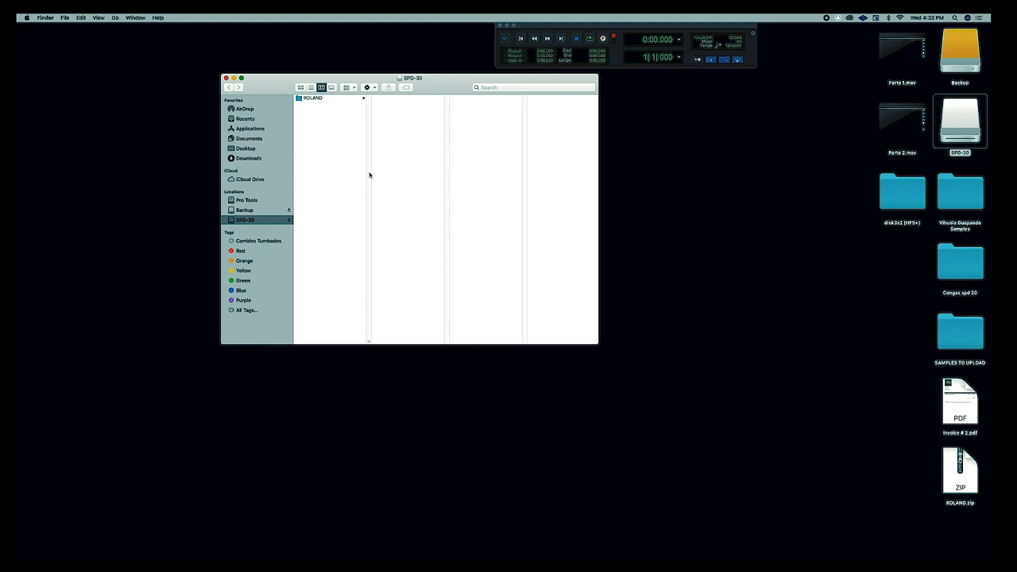
# Browse the SPD-30 drive to ROLAND > SPD30 > DATA01 and widen the window so the whole folder path fits.
pyautogui.click(314, 98)
pyautogui.click(385, 98)
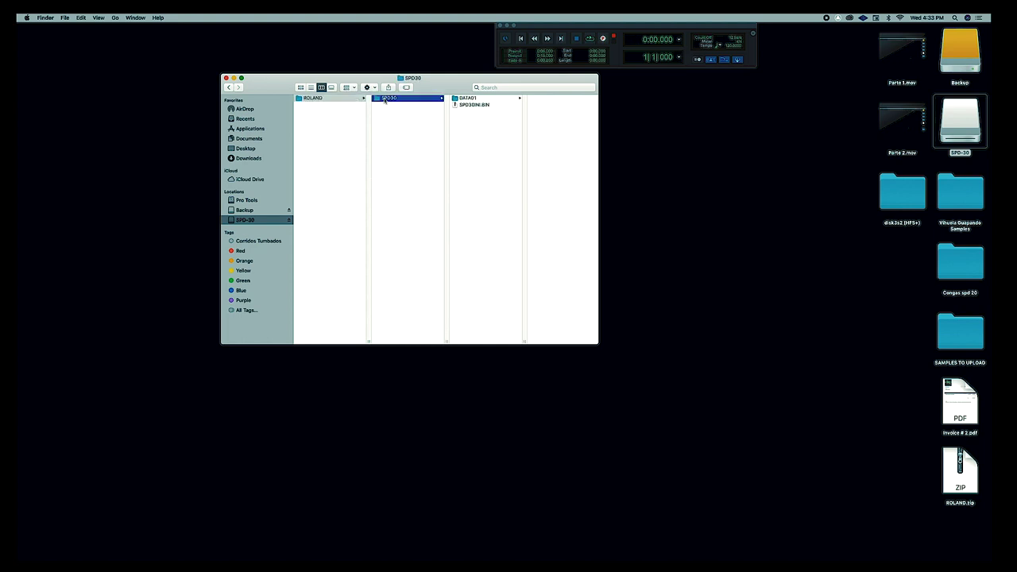
pyautogui.click(467, 99)
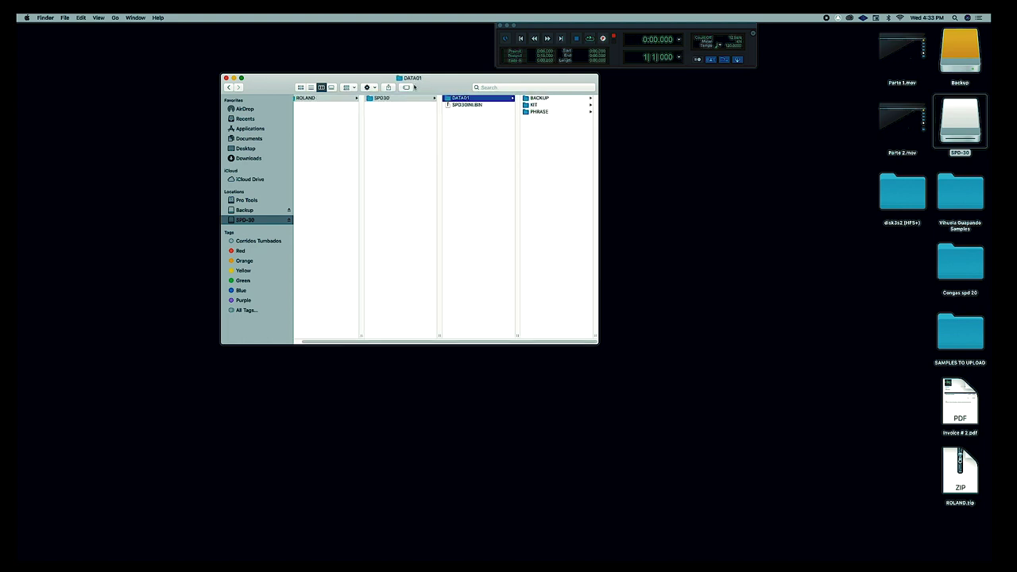
pyautogui.moveTo(439, 81); pyautogui.dragTo(393, 65)
pyautogui.moveTo(549, 334); pyautogui.dragTo(677, 408)
pyautogui.moveTo(450, 72); pyautogui.dragTo(372, 41)
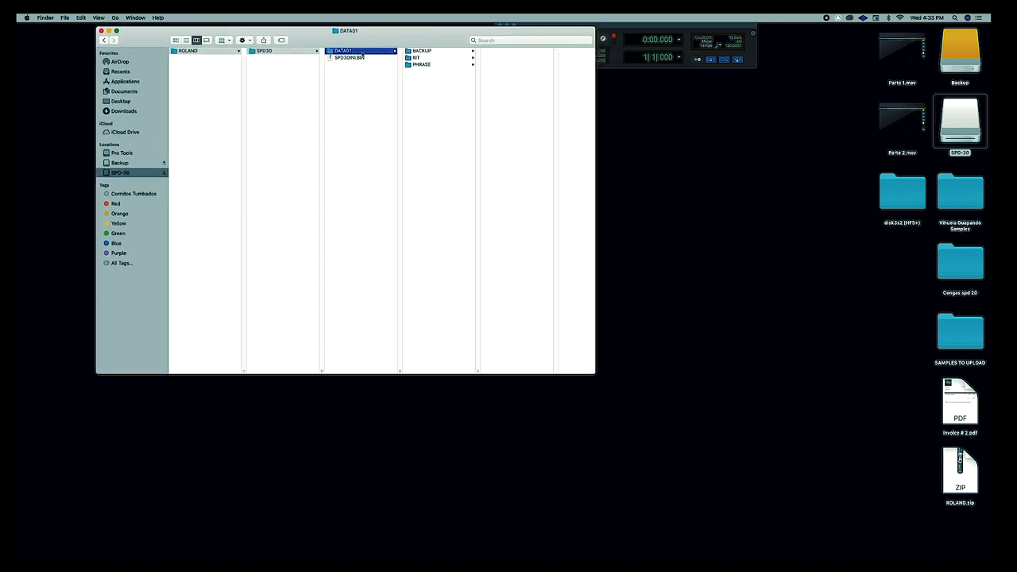
# Return to the SPD-30 drive's root, walk through ROLAND and SPD30 to DATA01 again, and move the window aside.
pyautogui.click(205, 76)
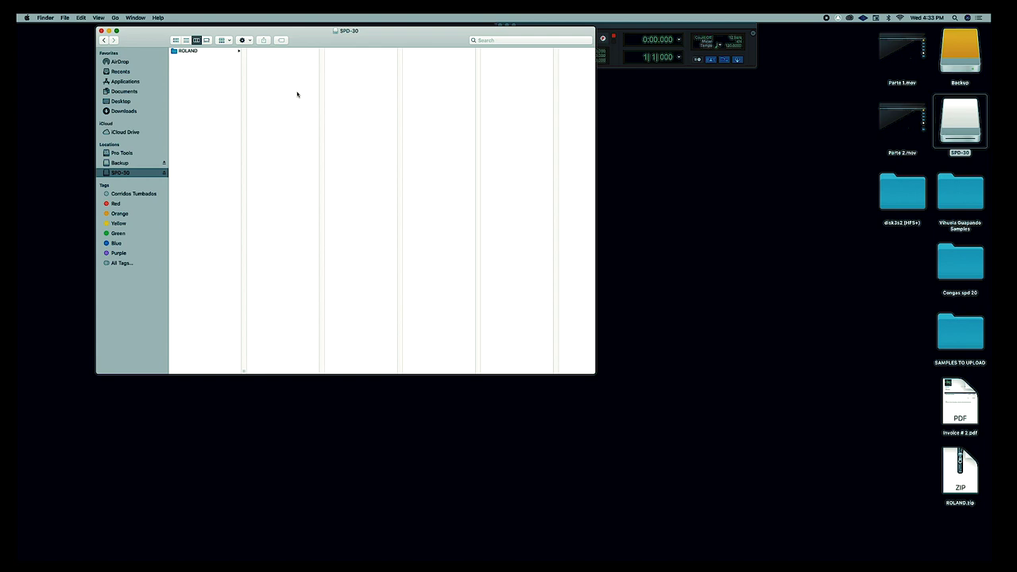
pyautogui.click(175, 52)
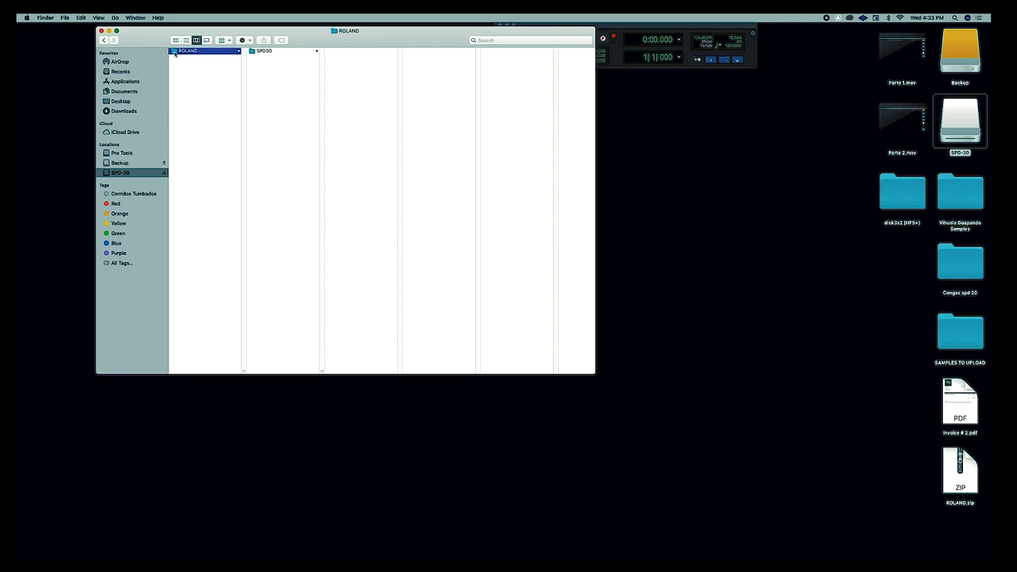
pyautogui.click(264, 51)
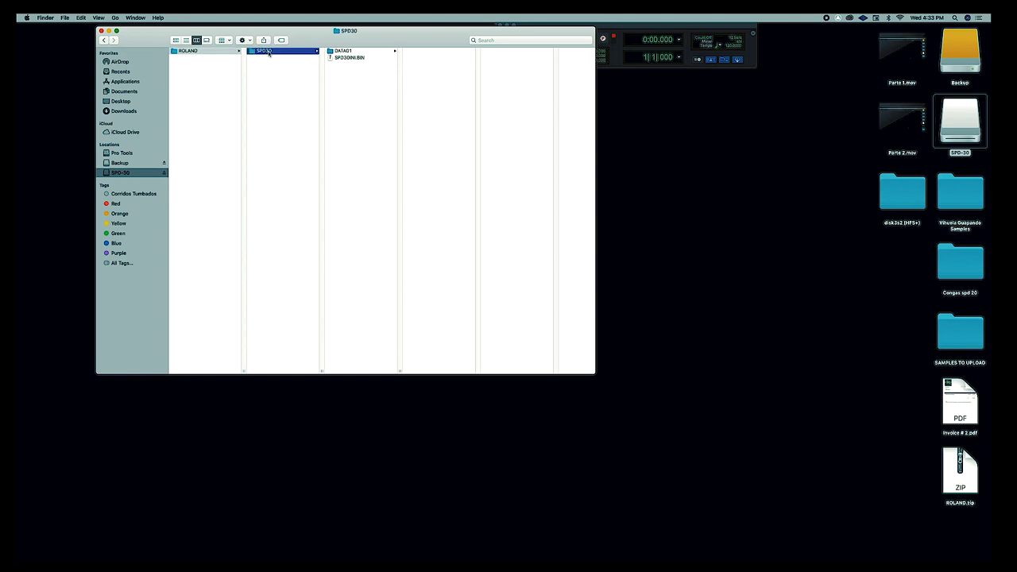
pyautogui.click(347, 52)
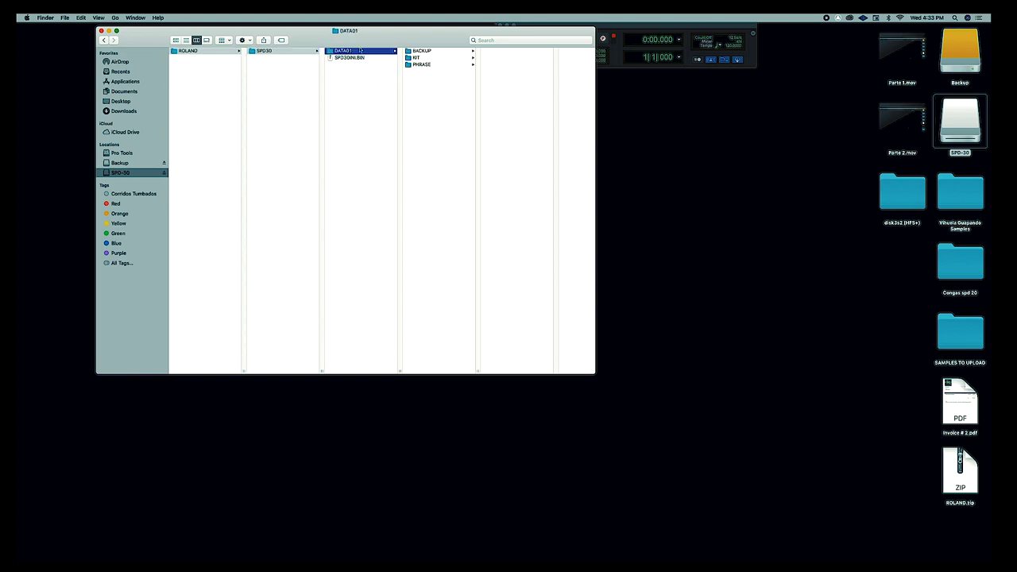
pyautogui.moveTo(434, 38); pyautogui.dragTo(369, 41)
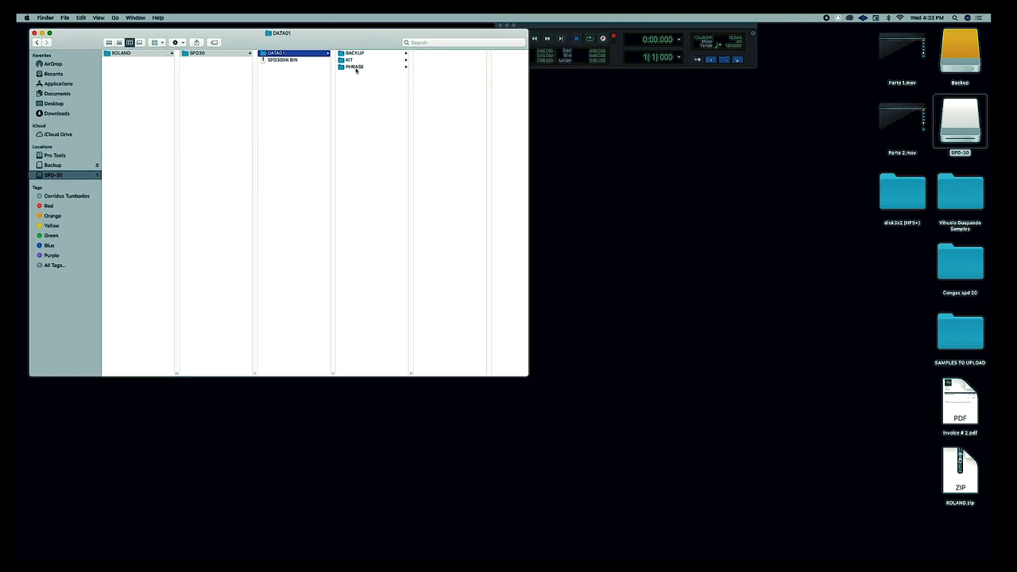
pyautogui.moveTo(363, 38); pyautogui.dragTo(357, 36)
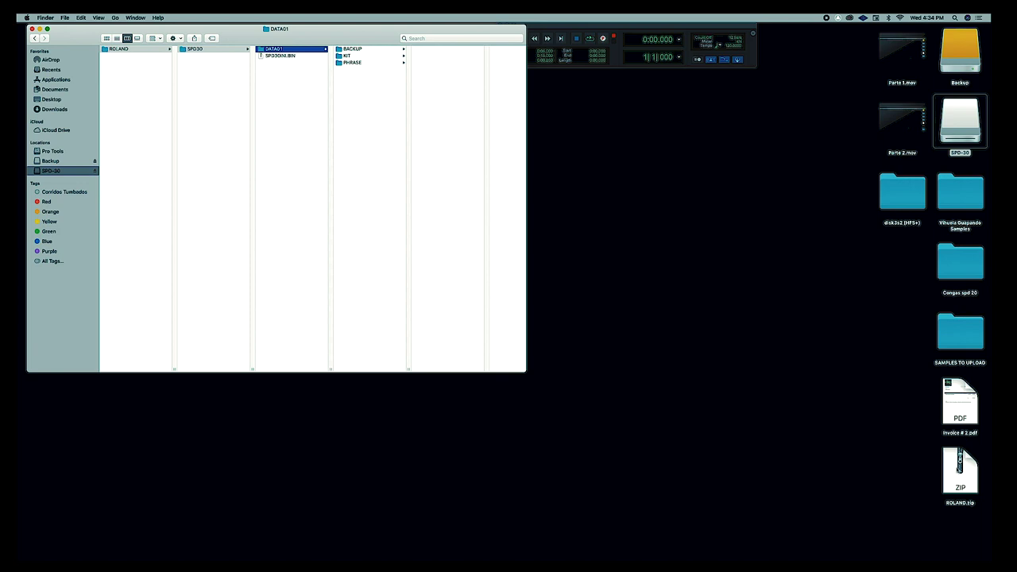
# Extract the ROLAND.zip archive on the desktop.
pyautogui.moveTo(956, 475); pyautogui.dragTo(601, 140)
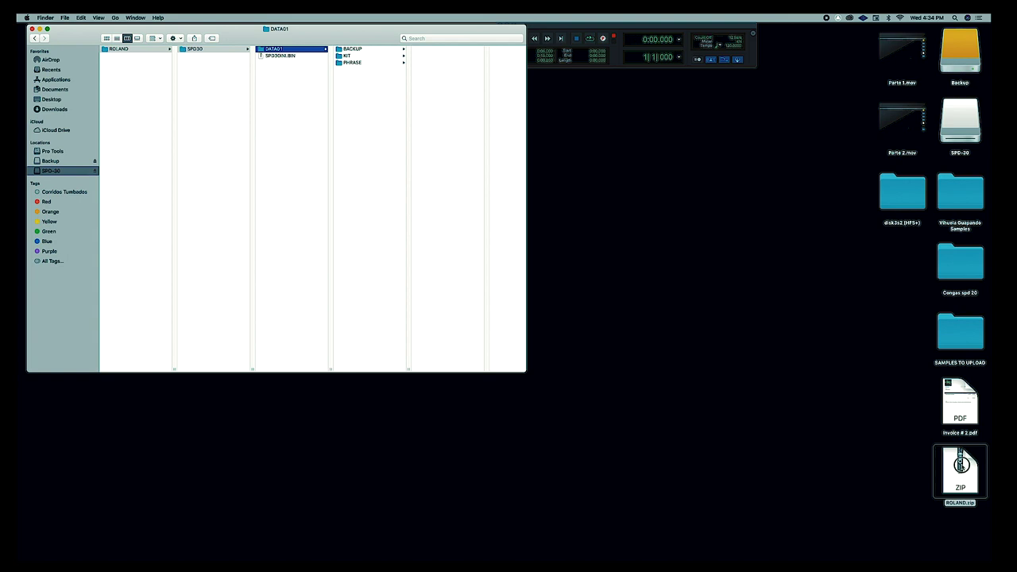
pyautogui.moveTo(963, 468); pyautogui.dragTo(665, 229)
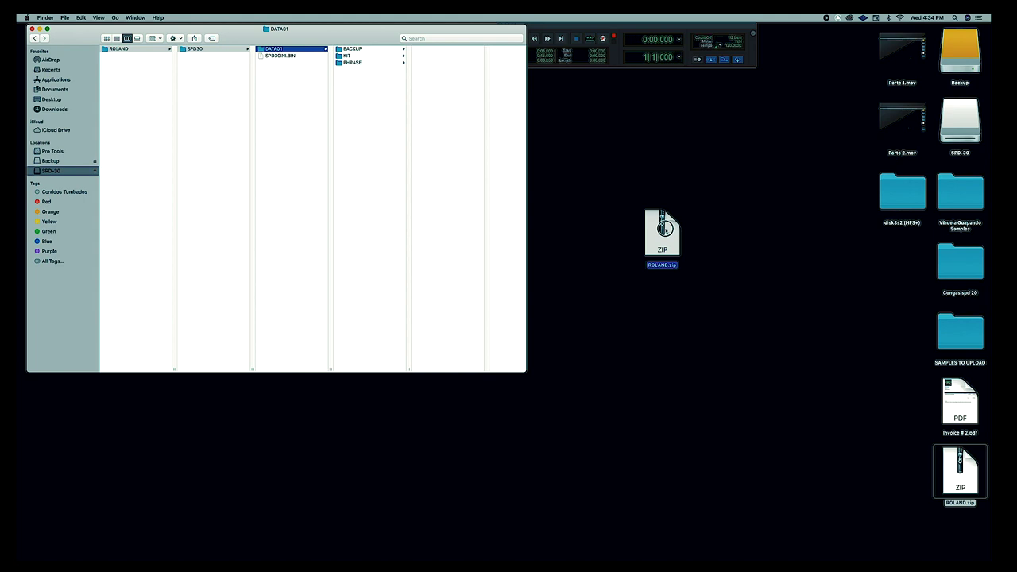
pyautogui.moveTo(666, 229); pyautogui.dragTo(667, 235)
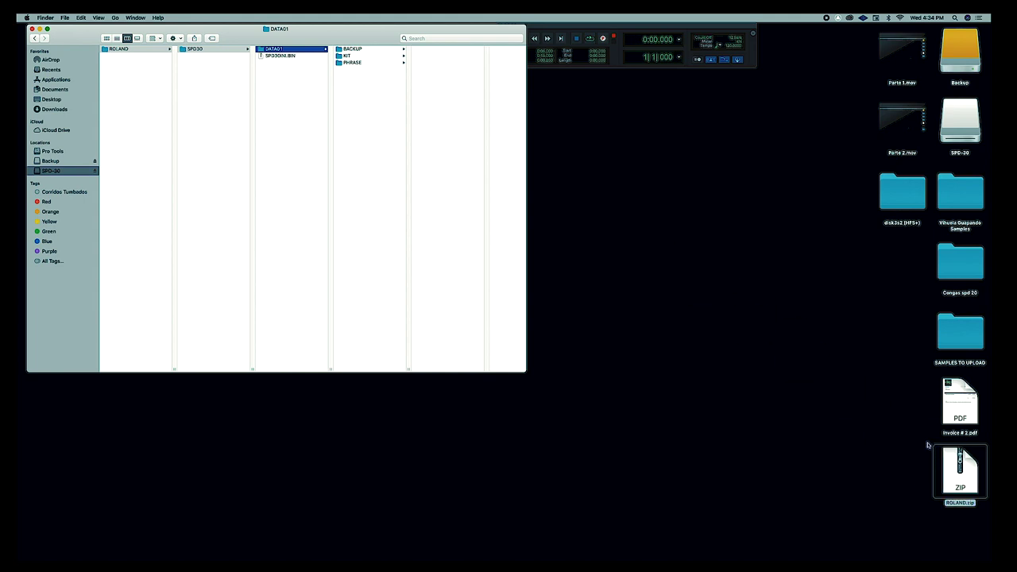
pyautogui.click(959, 464)
pyautogui.doubleClick(960, 467)
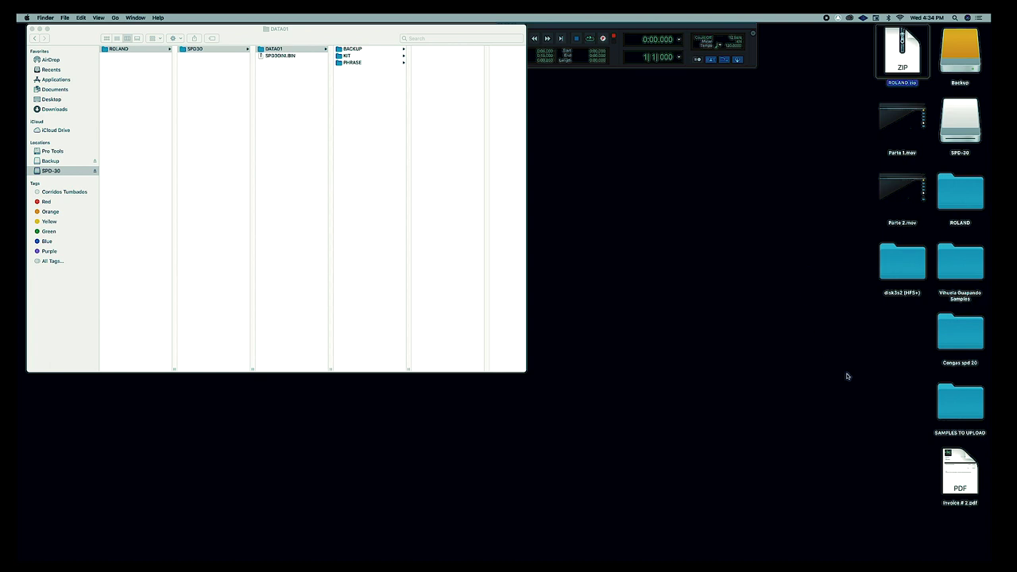
# Open the extracted ROLAND folder from the desktop and place its window beside the SPD-30 drive's window.
pyautogui.click(968, 194)
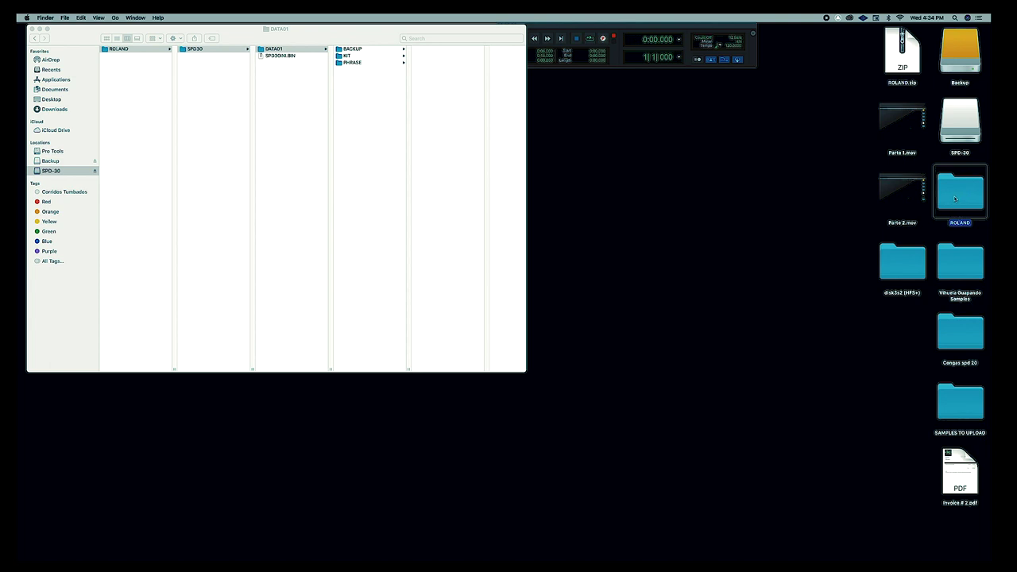
pyautogui.doubleClick(955, 197)
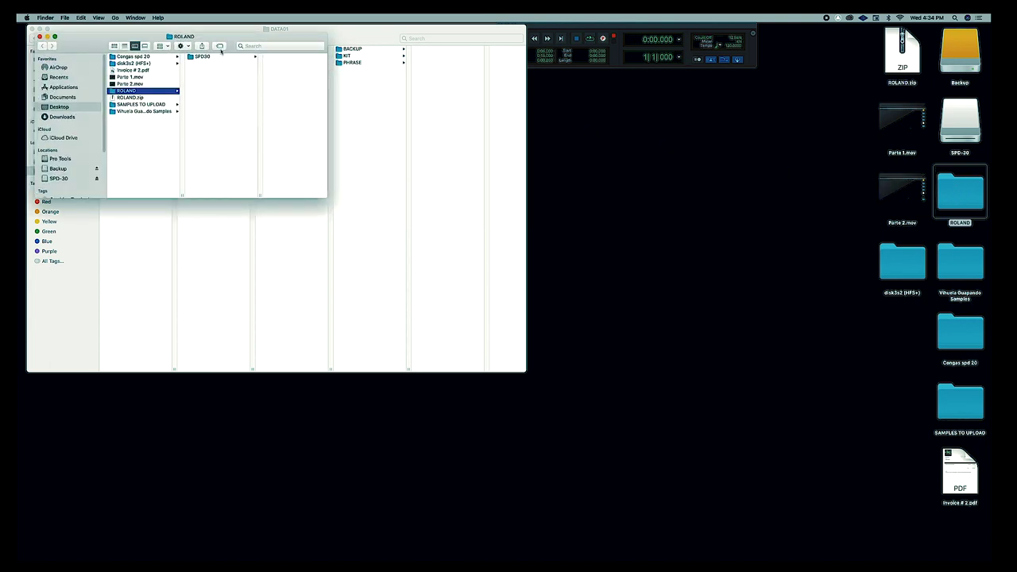
pyautogui.moveTo(221, 37); pyautogui.dragTo(679, 81)
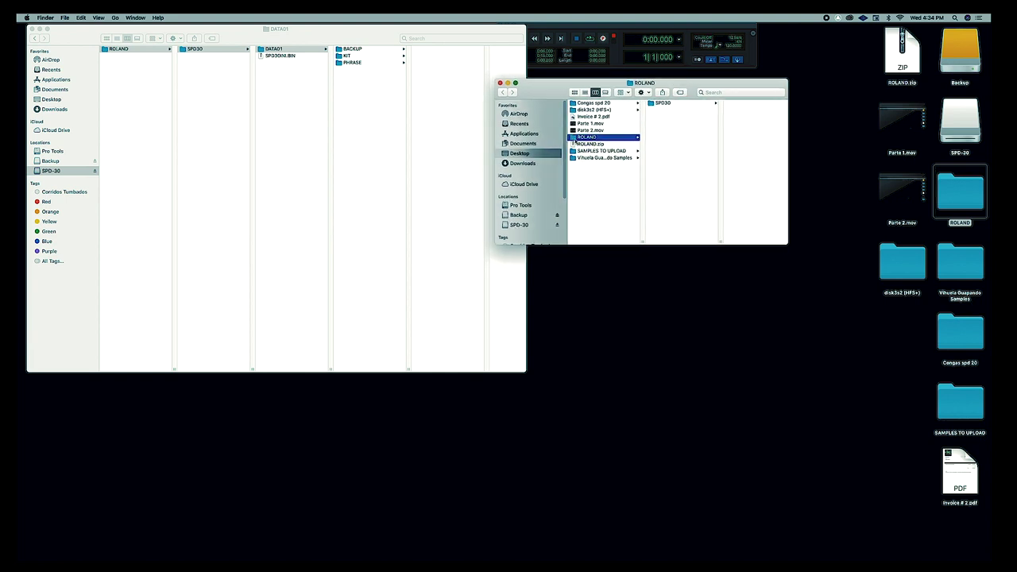
# Browse the extracted ROLAND folder to SPD30 > DATA01 and enlarge the window to show the full path.
pyautogui.click(663, 104)
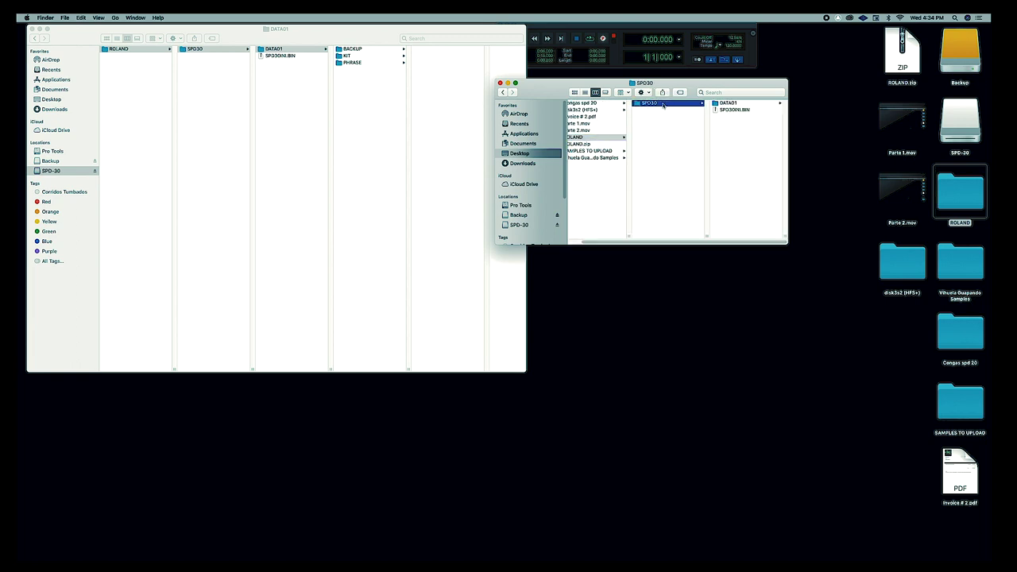
pyautogui.click(725, 104)
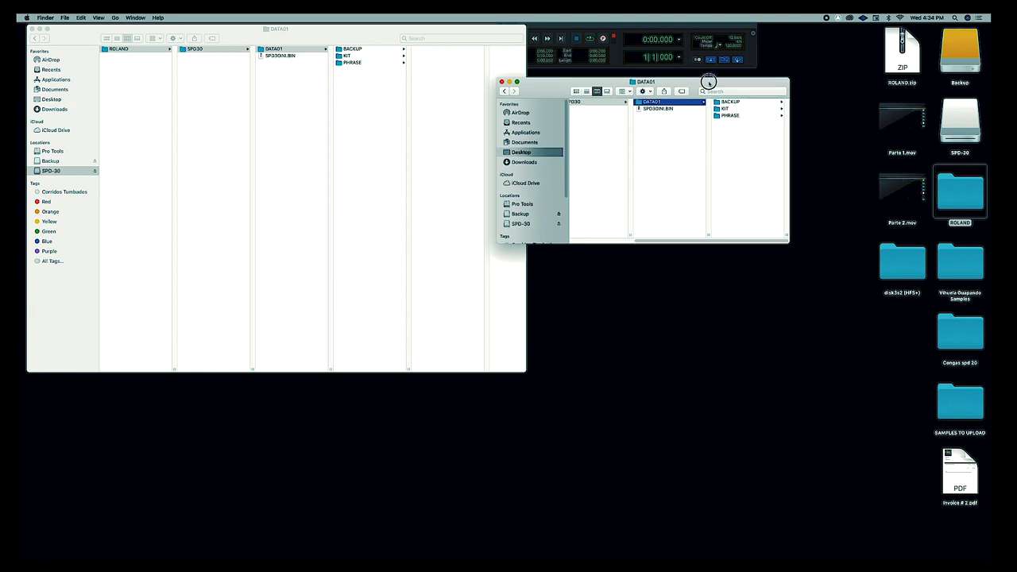
pyautogui.moveTo(707, 80); pyautogui.dragTo(738, 68)
pyautogui.moveTo(818, 230); pyautogui.dragTo(963, 316)
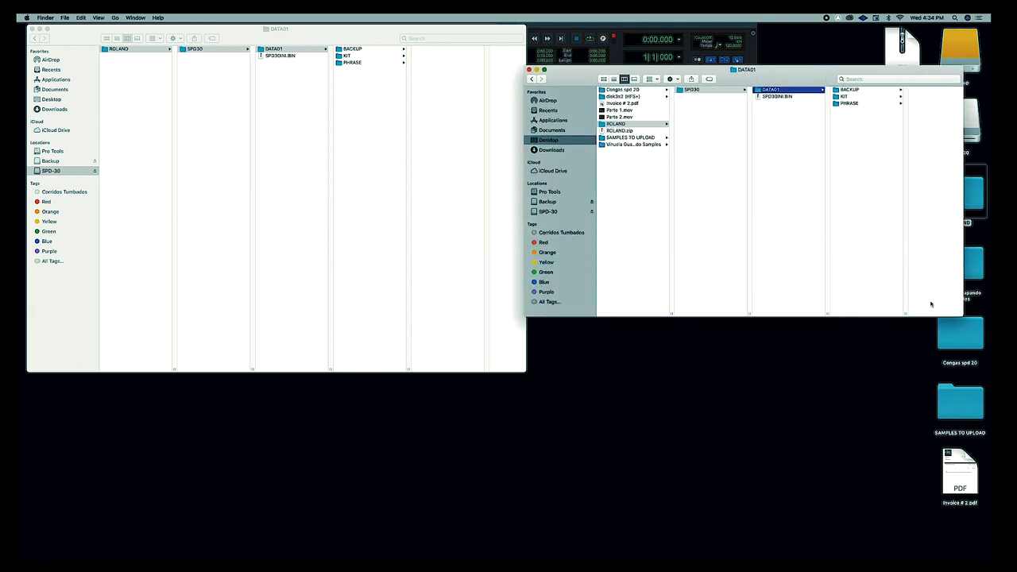
pyautogui.moveTo(818, 74); pyautogui.dragTo(794, 63)
# Copy BACKUP01.BIN from the extracted BACKUP folder into the SPD-30 drive's BACKUP folder.
pyautogui.click(808, 79)
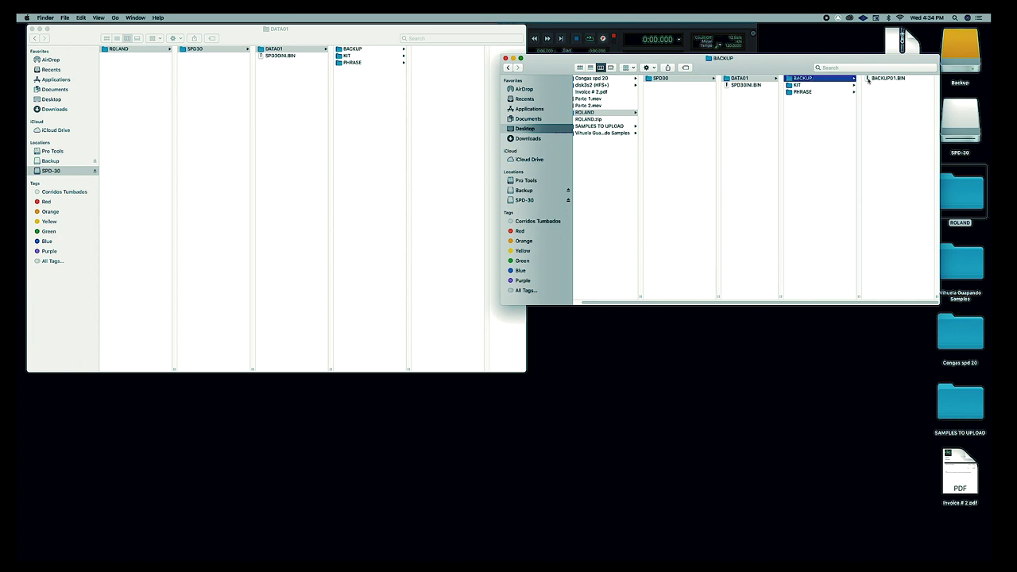
pyautogui.click(353, 48)
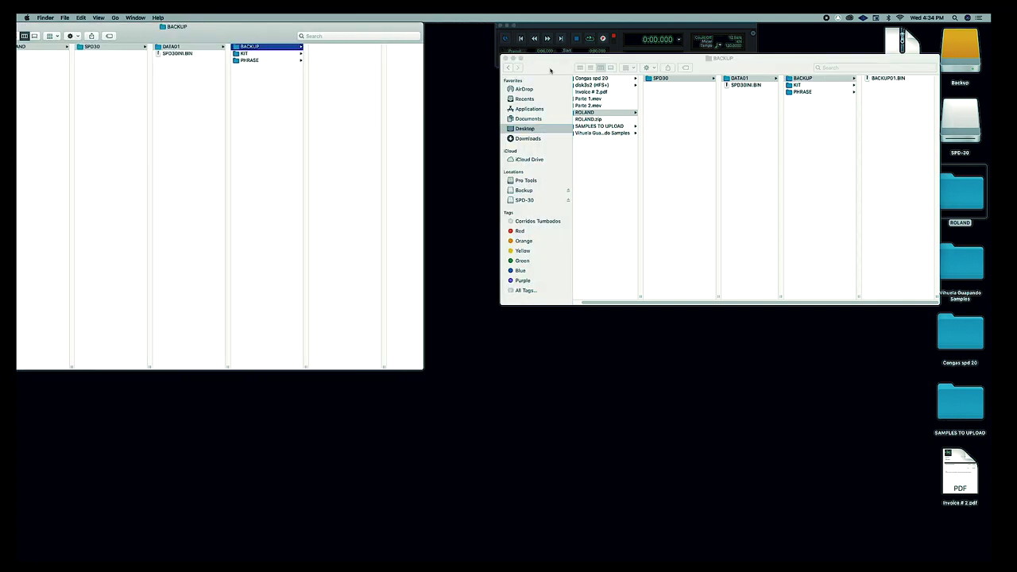
pyautogui.moveTo(868, 80); pyautogui.dragTo(335, 63)
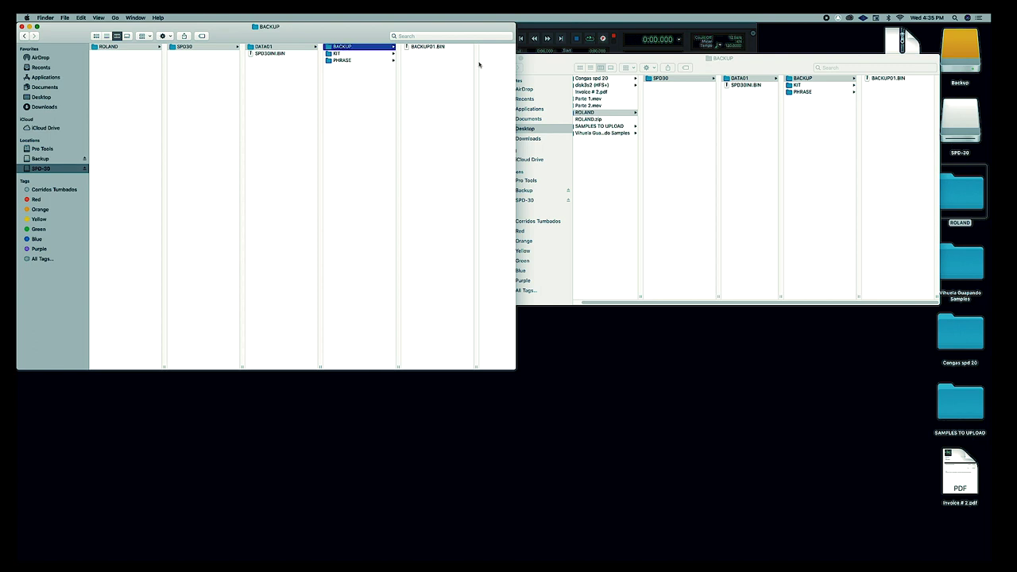
# Copy all files from KIT01.BIN to KIT43.BIN in the extracted KIT folder into the SPD-30 drive's KIT folder.
pyautogui.click(800, 88)
pyautogui.click(800, 85)
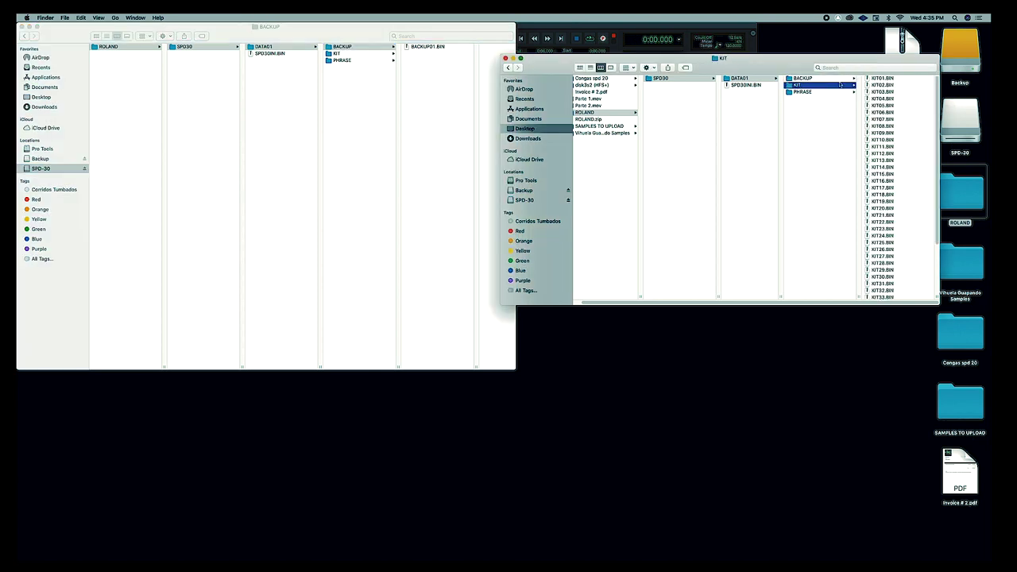
pyautogui.moveTo(842, 58); pyautogui.dragTo(832, 39)
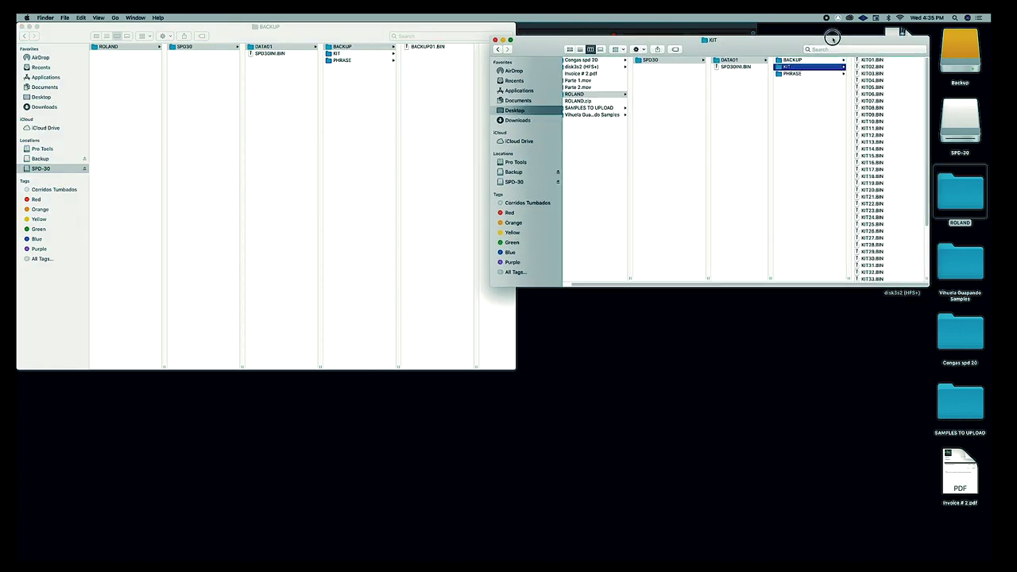
pyautogui.click(878, 61)
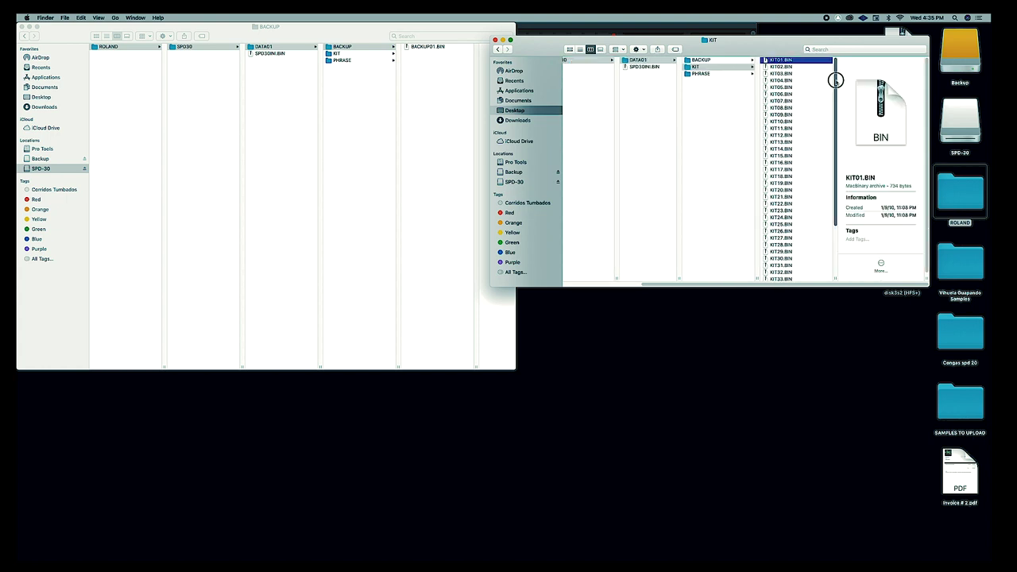
pyautogui.moveTo(837, 79); pyautogui.dragTo(828, 178)
pyautogui.keyDown('shift'); pyautogui.click(780, 278); pyautogui.keyUp('shift')
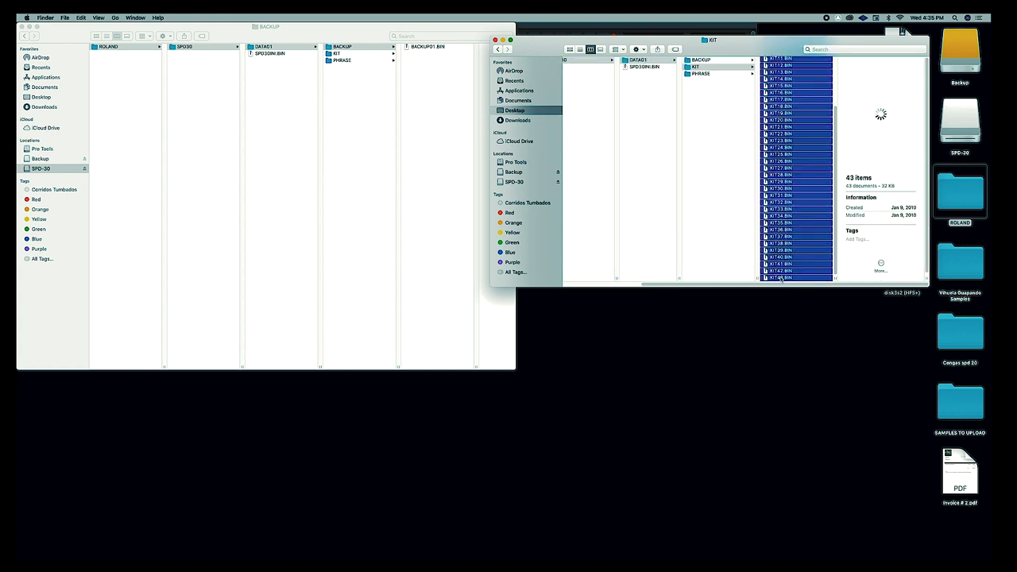
pyautogui.moveTo(834, 185); pyautogui.dragTo(834, 71)
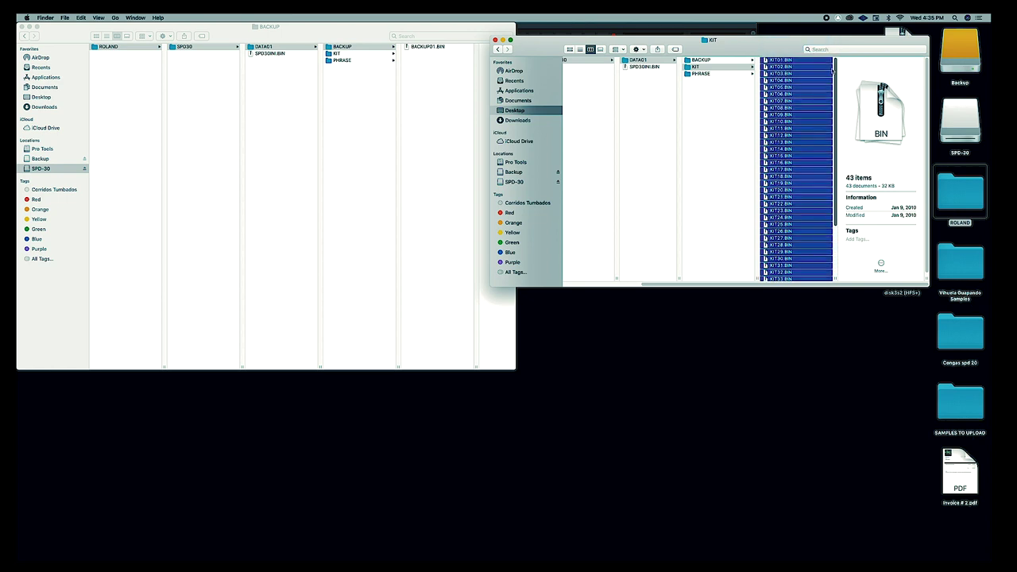
pyautogui.moveTo(766, 60); pyautogui.dragTo(333, 54)
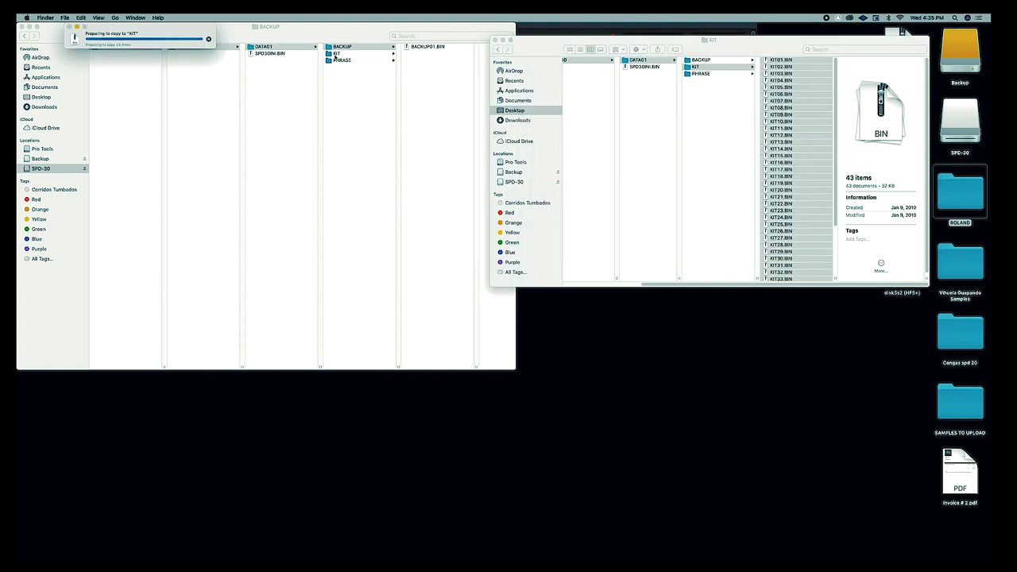
# Copy all files from PHRASE01.BIN to PHRASE28.BIN in the extracted PHRASE folder into the SPD-30 drive's DATA01 folder.
pyautogui.click(335, 53)
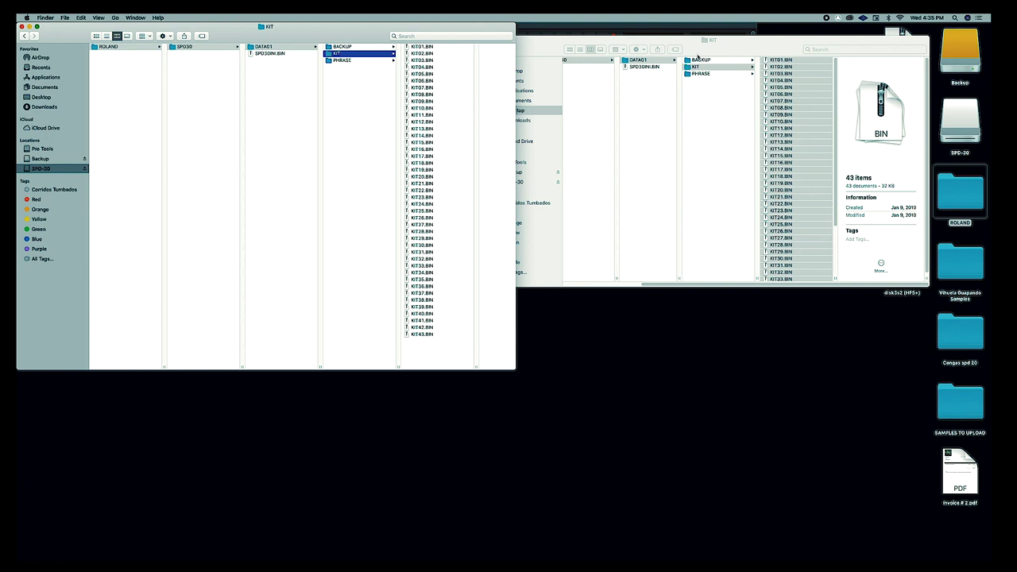
pyautogui.moveTo(698, 54); pyautogui.dragTo(767, 65)
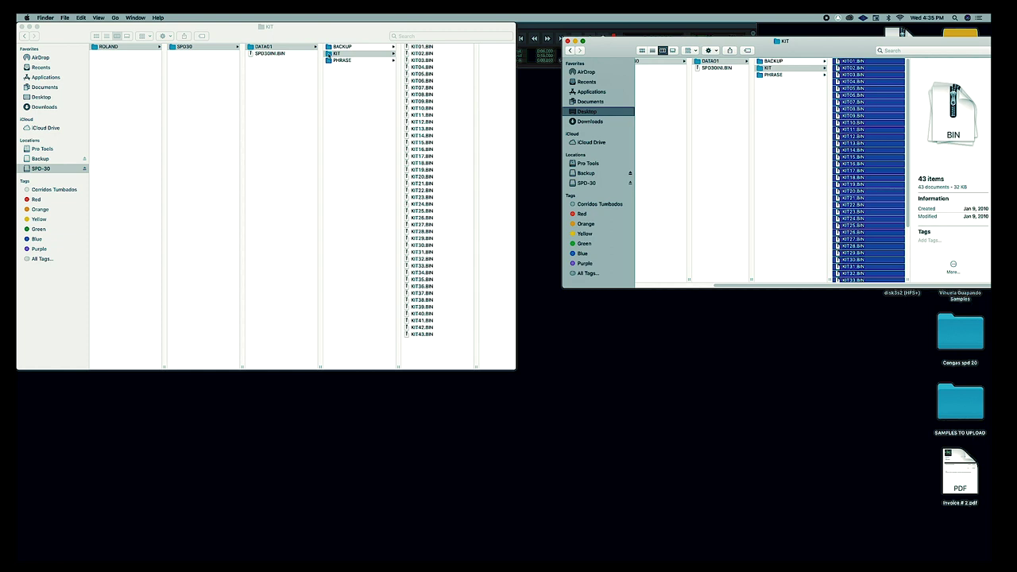
pyautogui.click(772, 75)
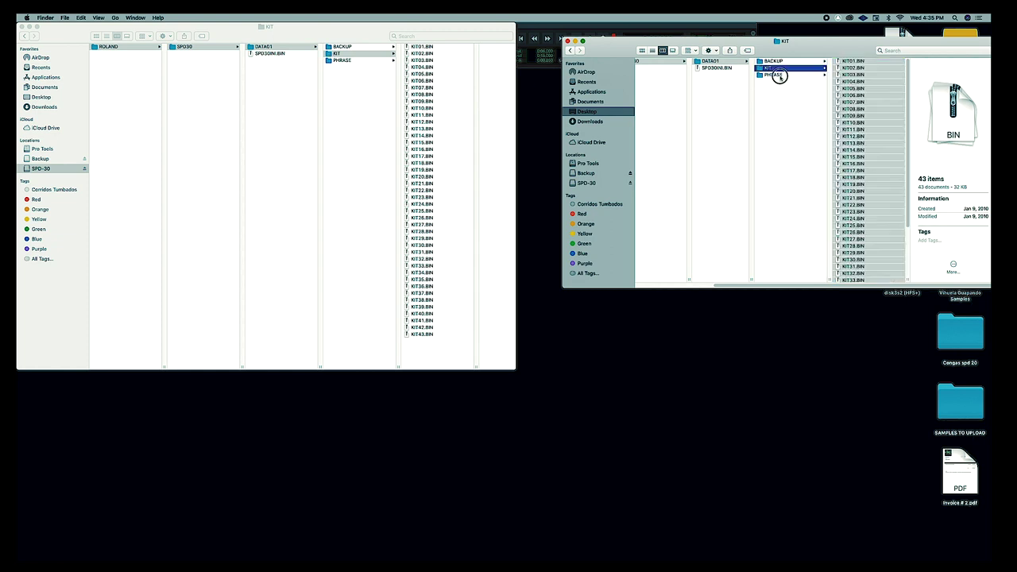
pyautogui.moveTo(796, 49); pyautogui.dragTo(787, 37)
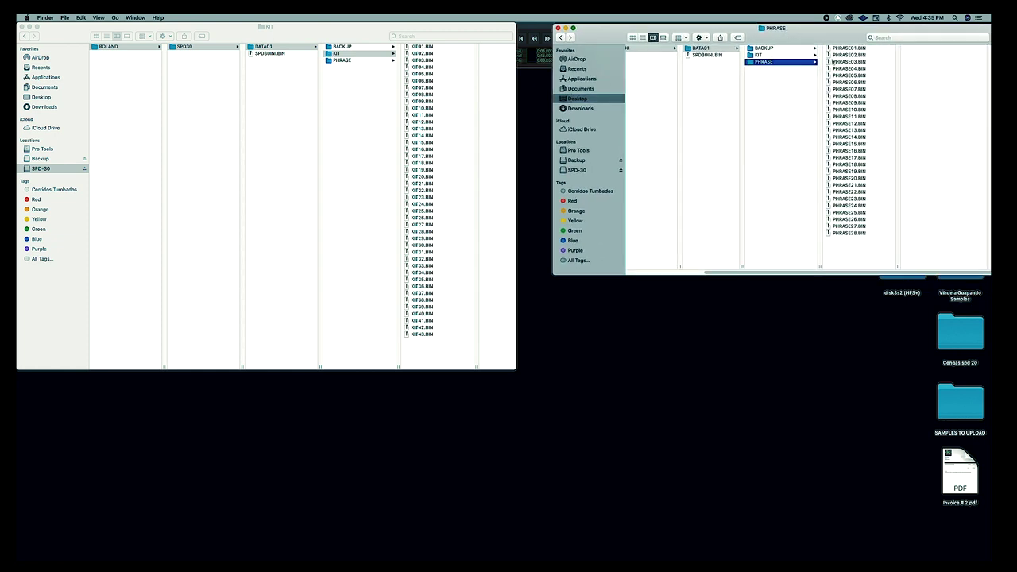
pyautogui.click(839, 50)
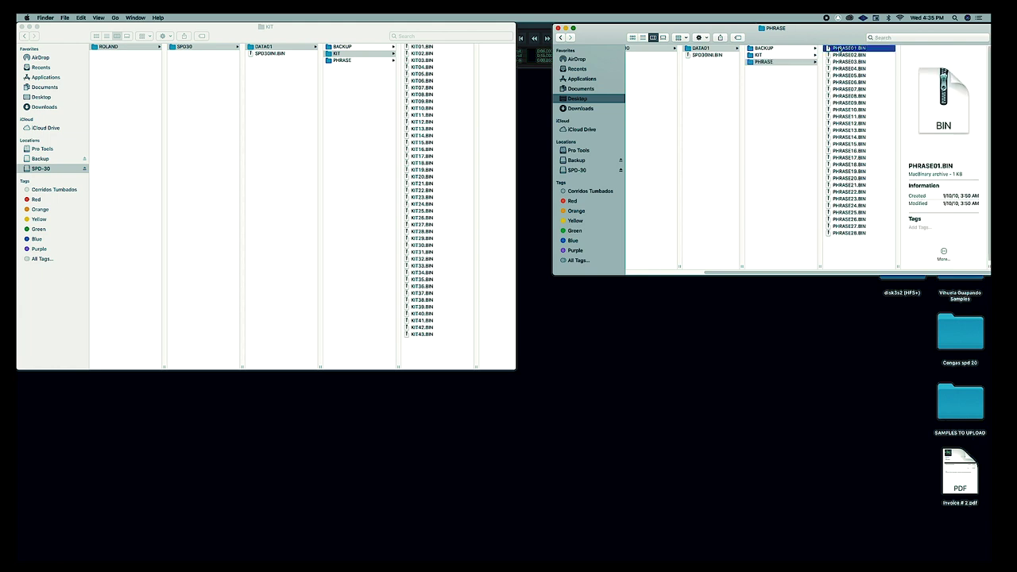
pyautogui.keyDown('shift'); pyautogui.click(851, 233); pyautogui.keyUp('shift')
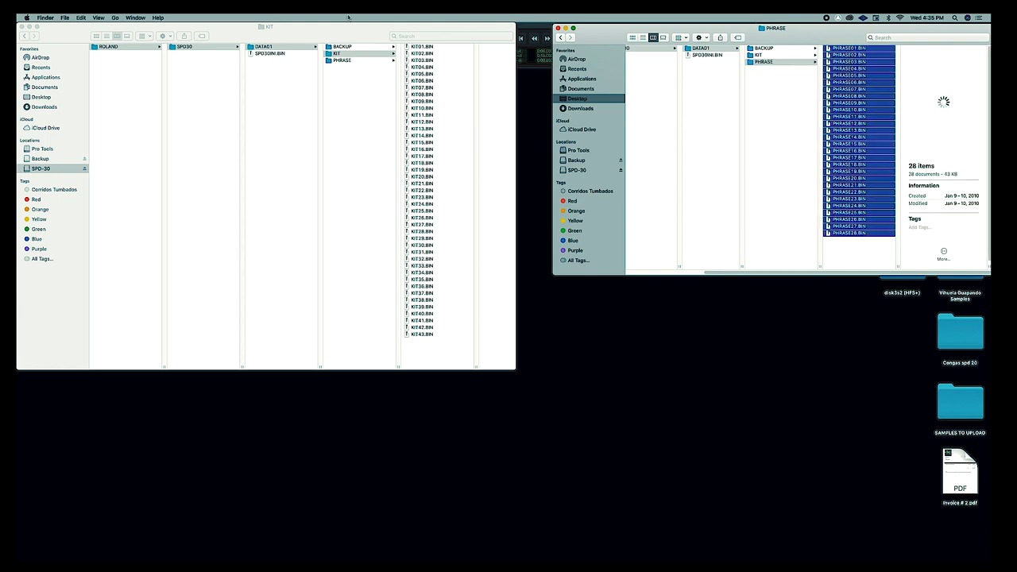
pyautogui.click(302, 25)
pyautogui.click(298, 61)
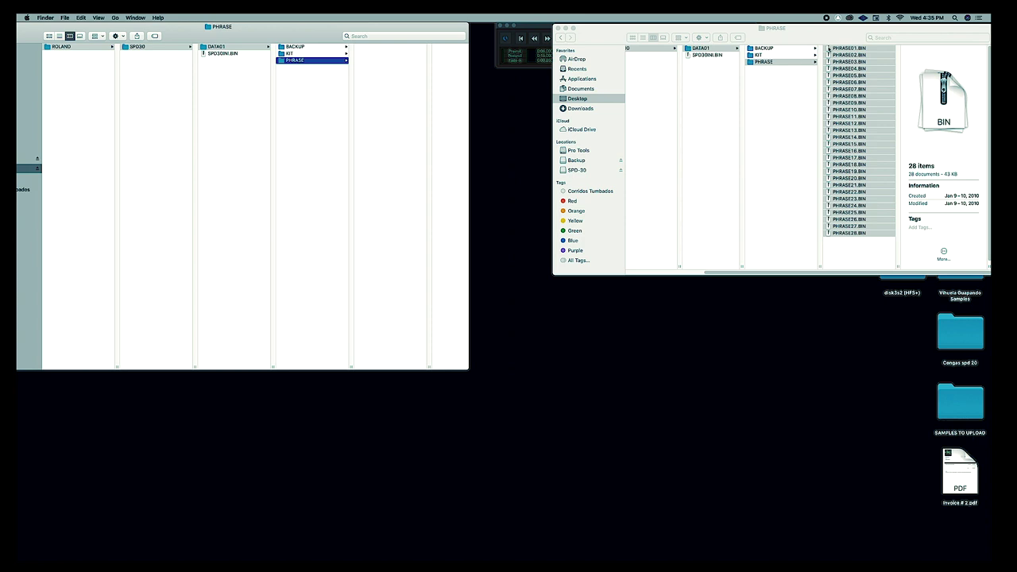
pyautogui.moveTo(828, 48); pyautogui.dragTo(400, 87)
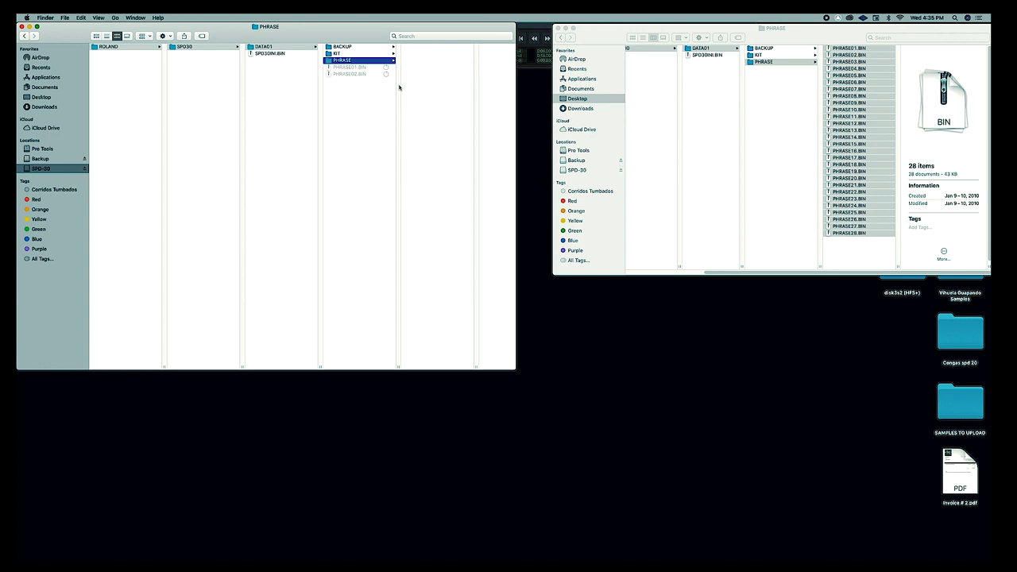
# Move the misplaced PHRASE01.BIN to PHRASE28.BIN files out of DATA01 into the SPD-30 drive's PHRASE folder.
pyautogui.click(330, 70)
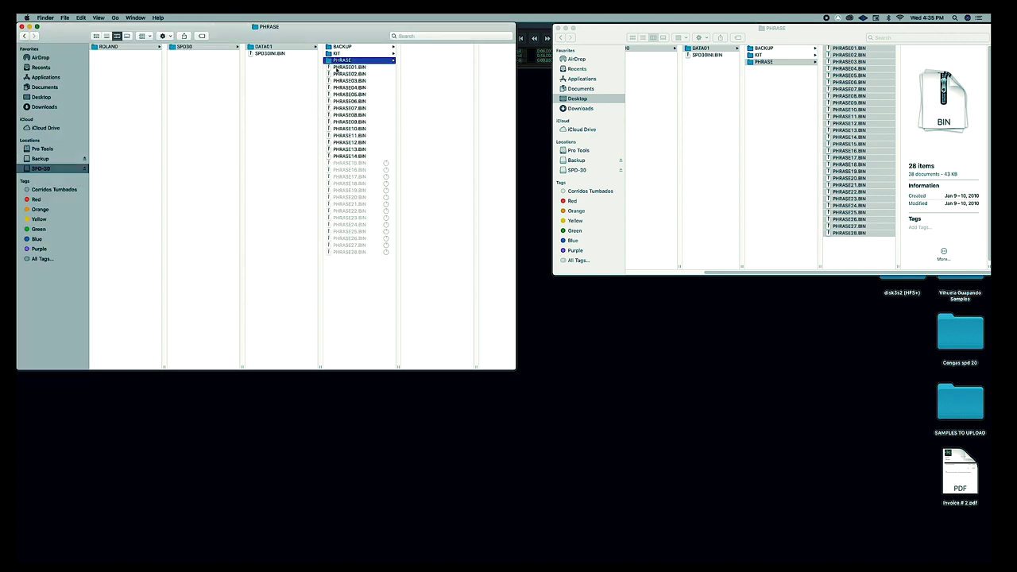
pyautogui.keyDown('shift'); pyautogui.click(348, 252); pyautogui.keyUp('shift')
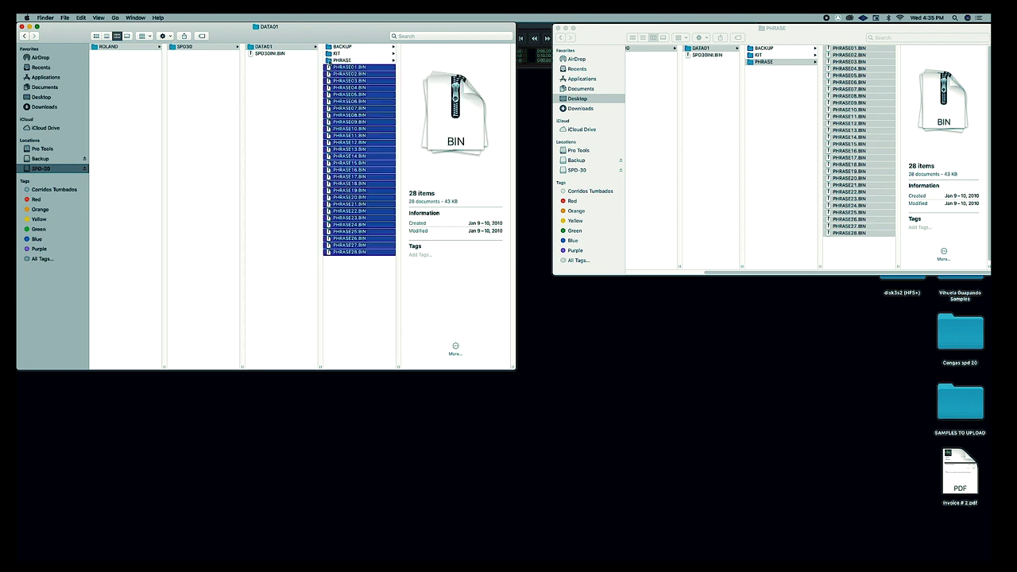
pyautogui.press('super+BackSpace')
pyautogui.click(334, 62)
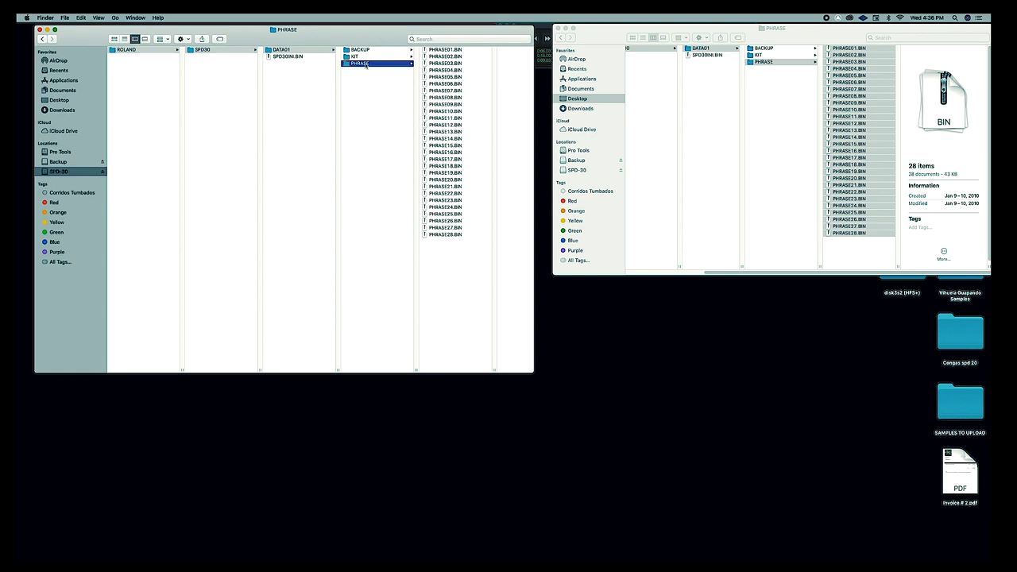
# Check the contents of the SPD-30 drive's BACKUP, KIT and PHRASE folders, and close the drive's window.
pyautogui.click(359, 50)
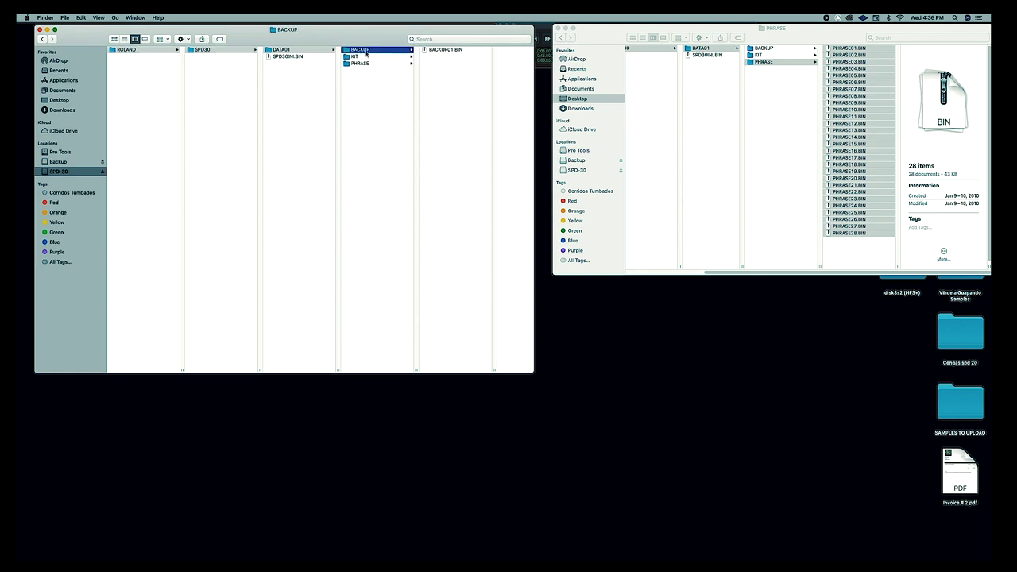
pyautogui.click(359, 56)
pyautogui.click(362, 50)
pyautogui.click(443, 51)
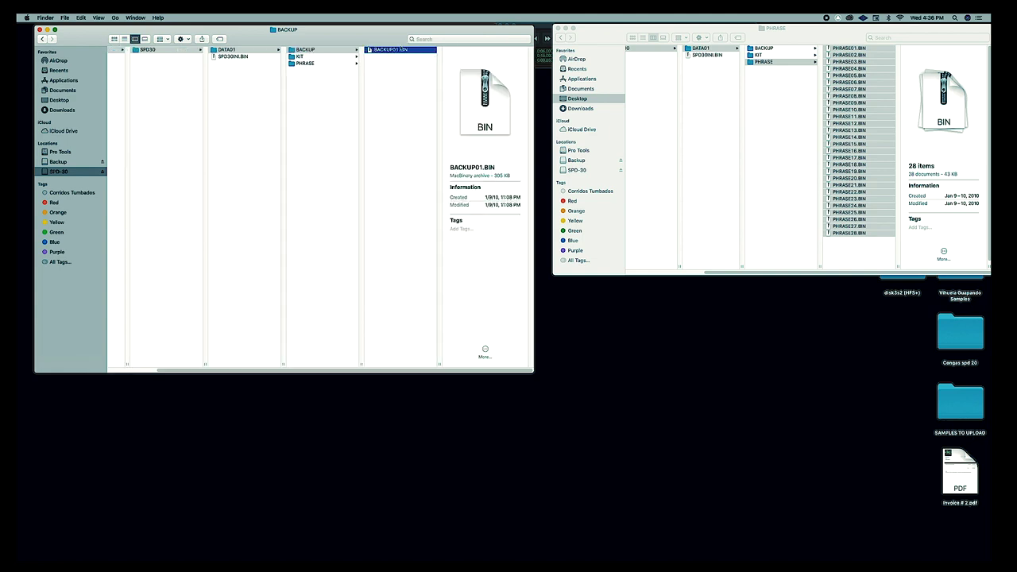
pyautogui.moveTo(398, 31); pyautogui.dragTo(398, 28)
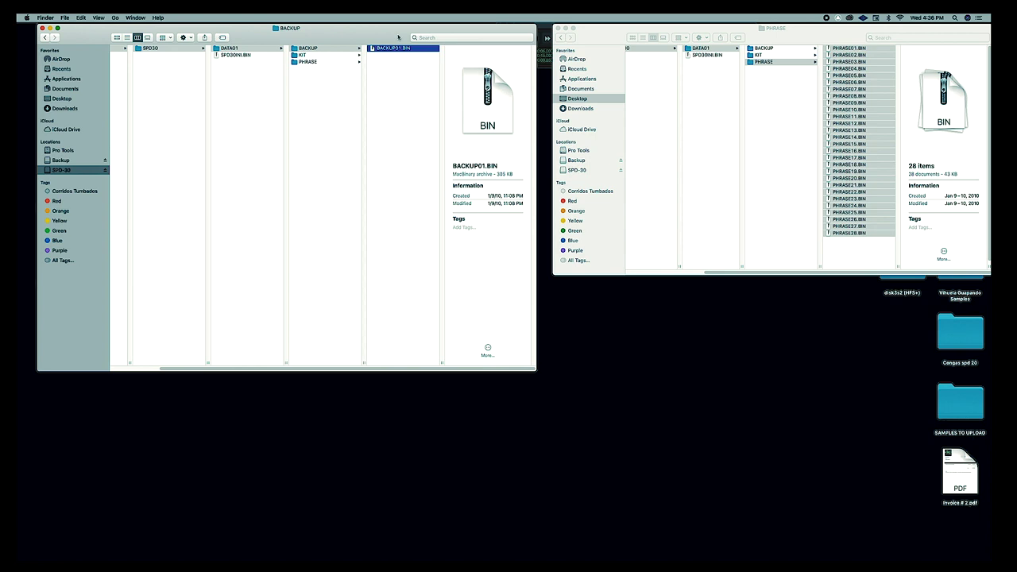
pyautogui.click(303, 55)
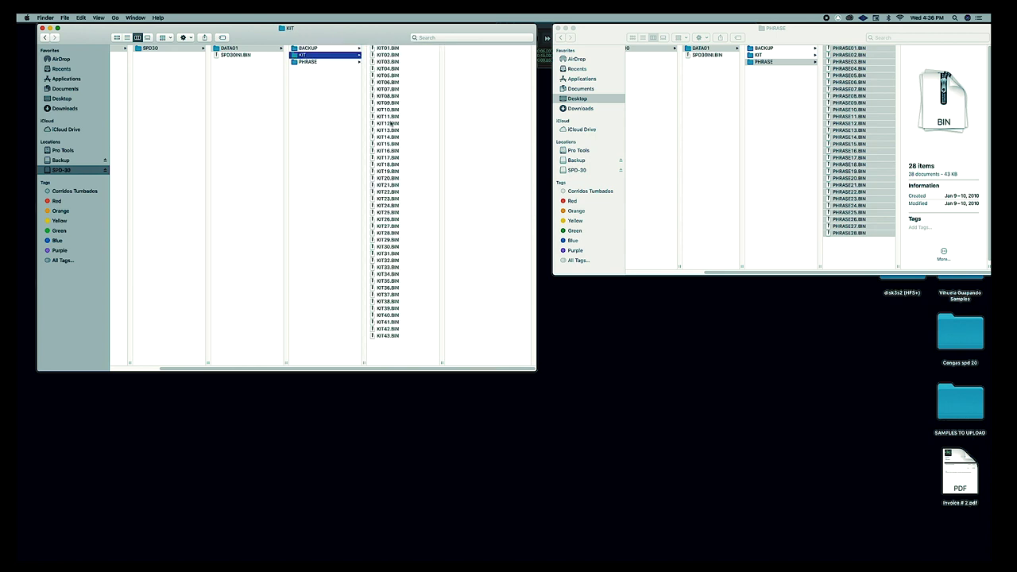
pyautogui.moveTo(388, 28); pyautogui.dragTo(397, 27)
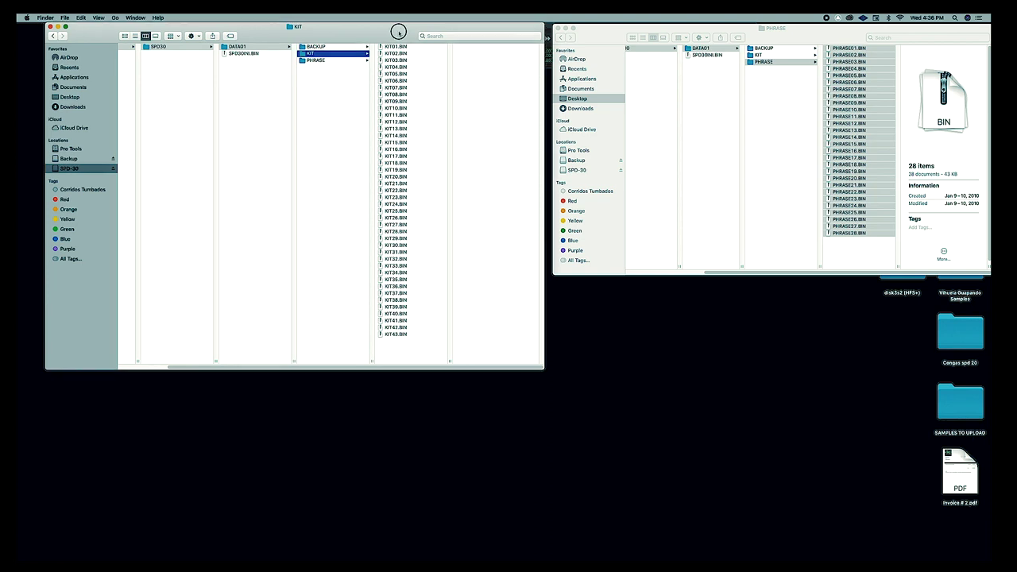
pyautogui.click(316, 61)
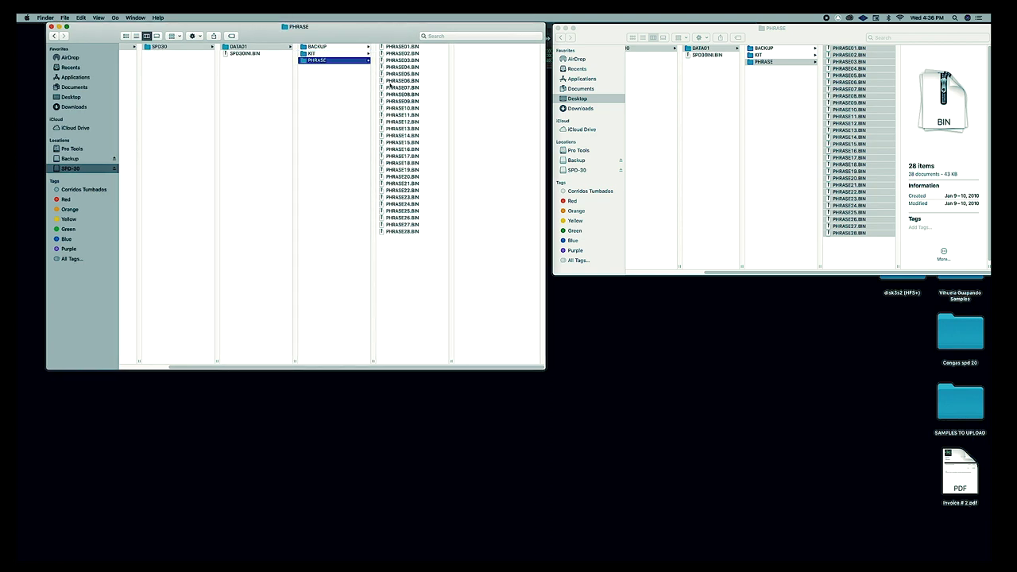
pyautogui.moveTo(393, 32); pyautogui.dragTo(399, 29)
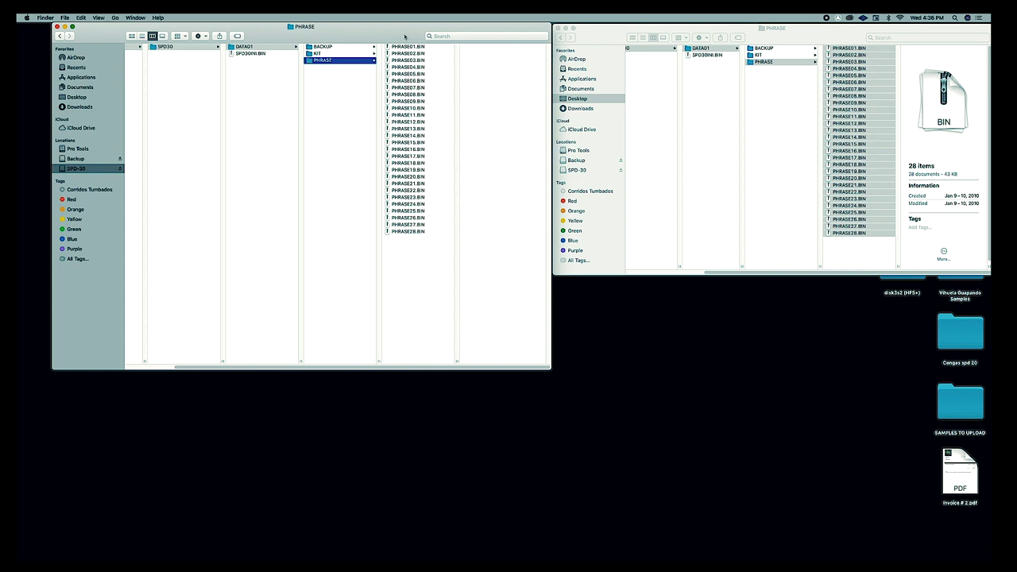
pyautogui.moveTo(404, 35); pyautogui.dragTo(407, 36)
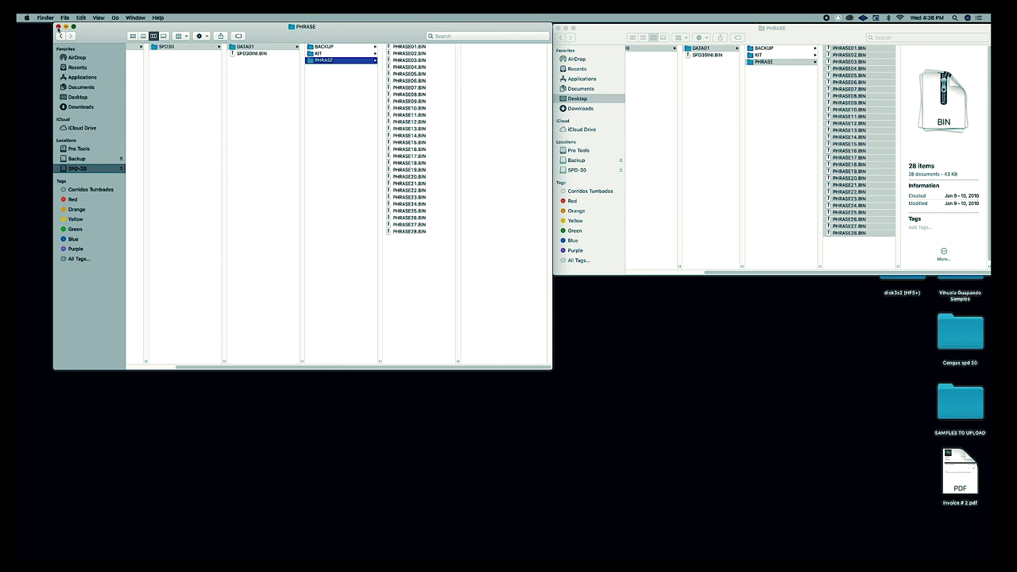
pyautogui.click(58, 27)
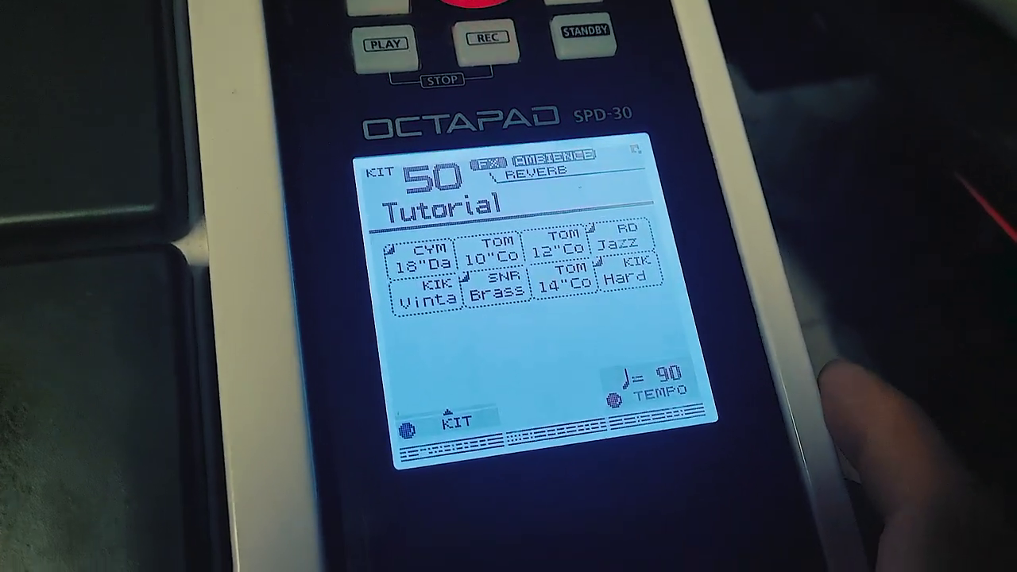
pyautogui.click(830, 374)
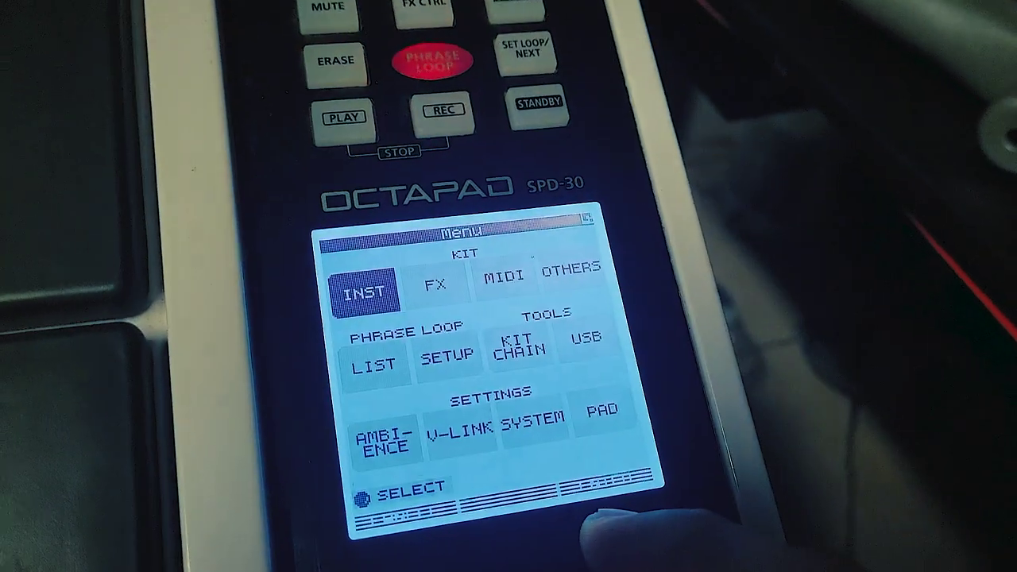
pyautogui.scroll(-4, 611, 524)
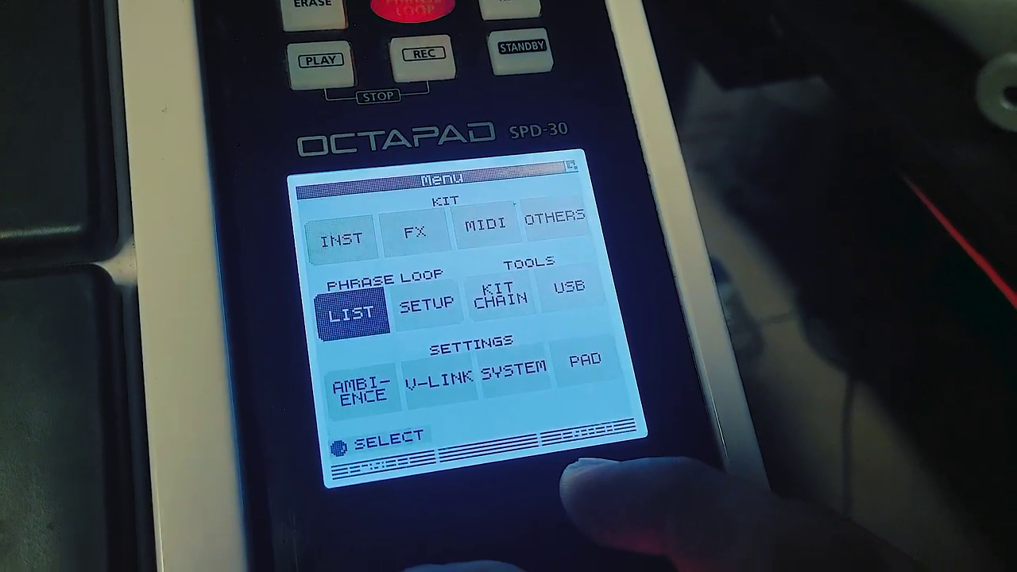
pyautogui.scroll(-3, 612, 508)
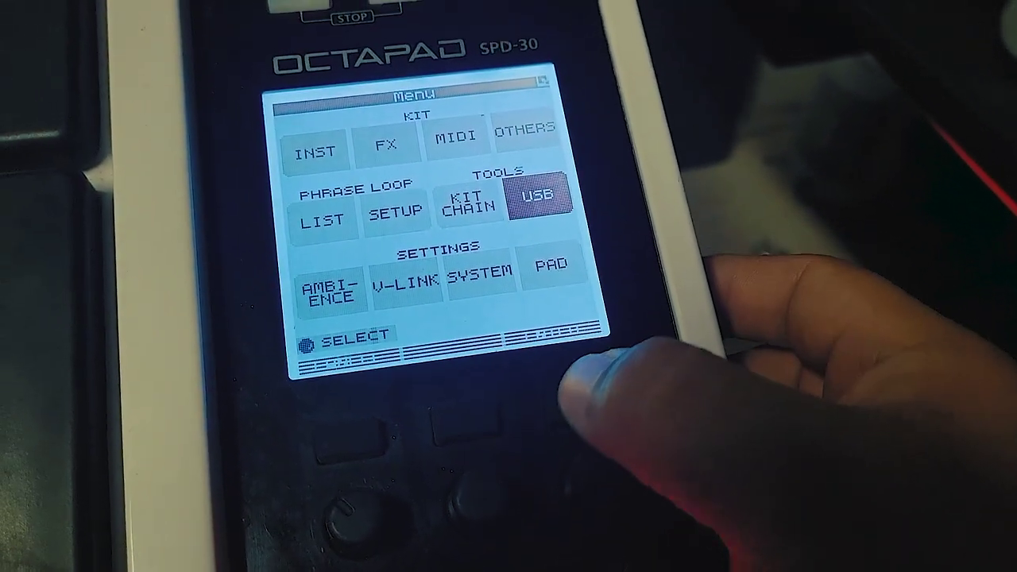
pyautogui.press('Return')
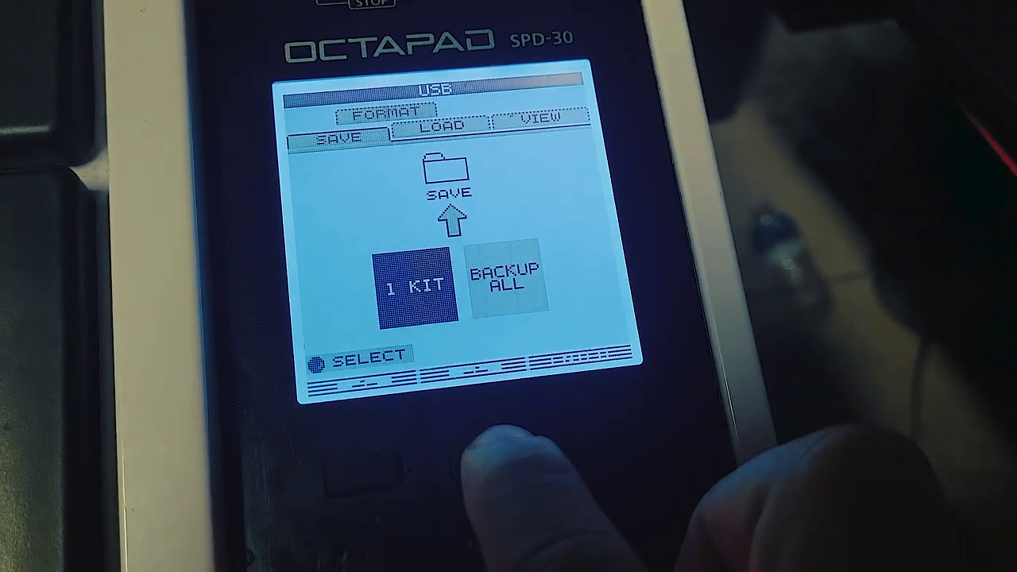
pyautogui.press('Right')
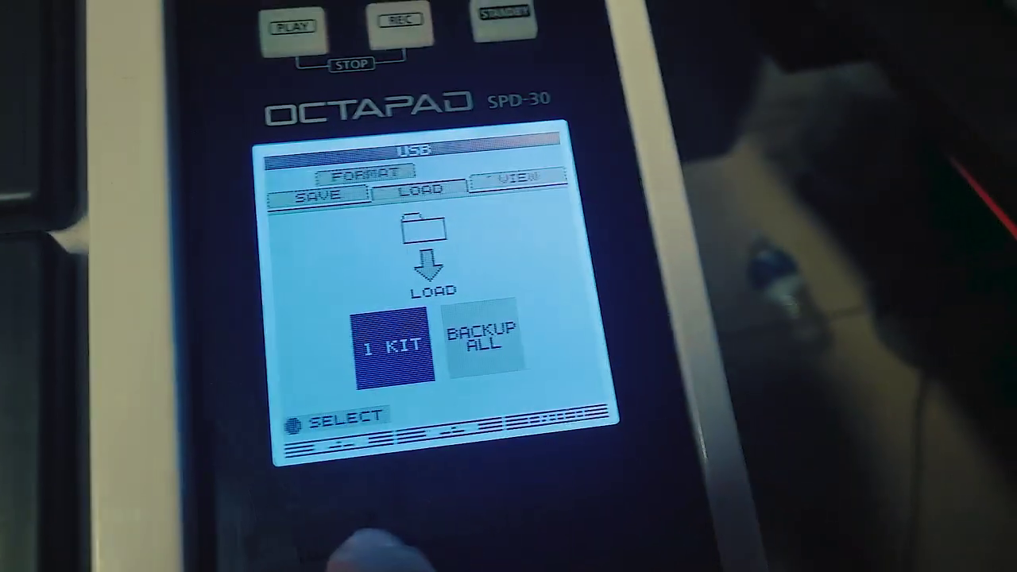
pyautogui.press('Right')
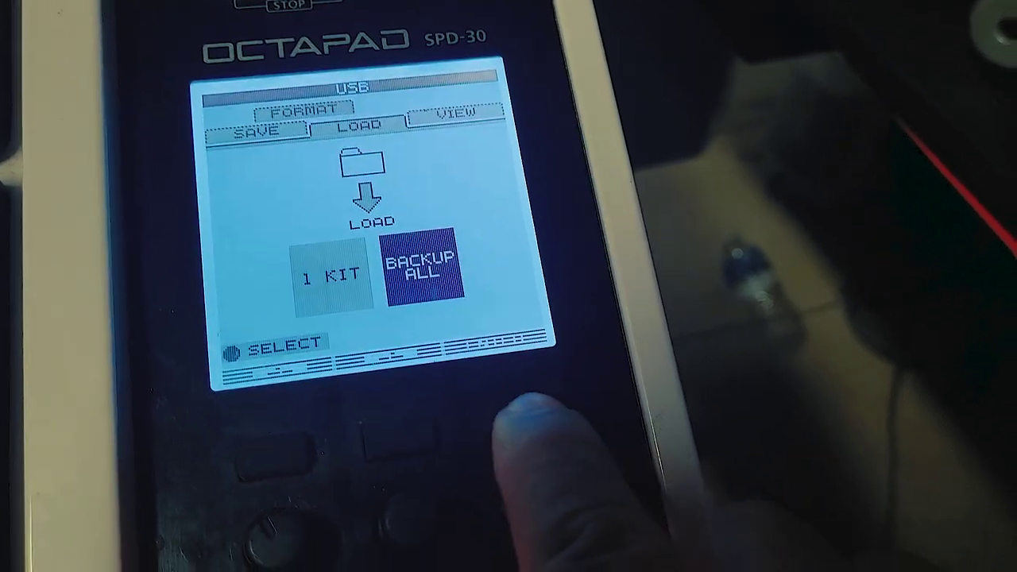
pyautogui.press('Return')
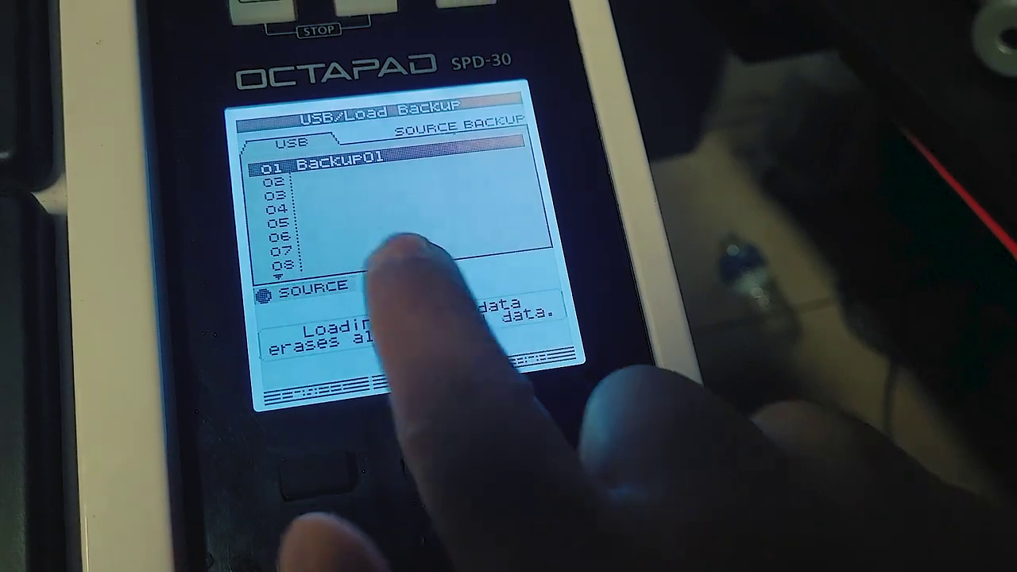